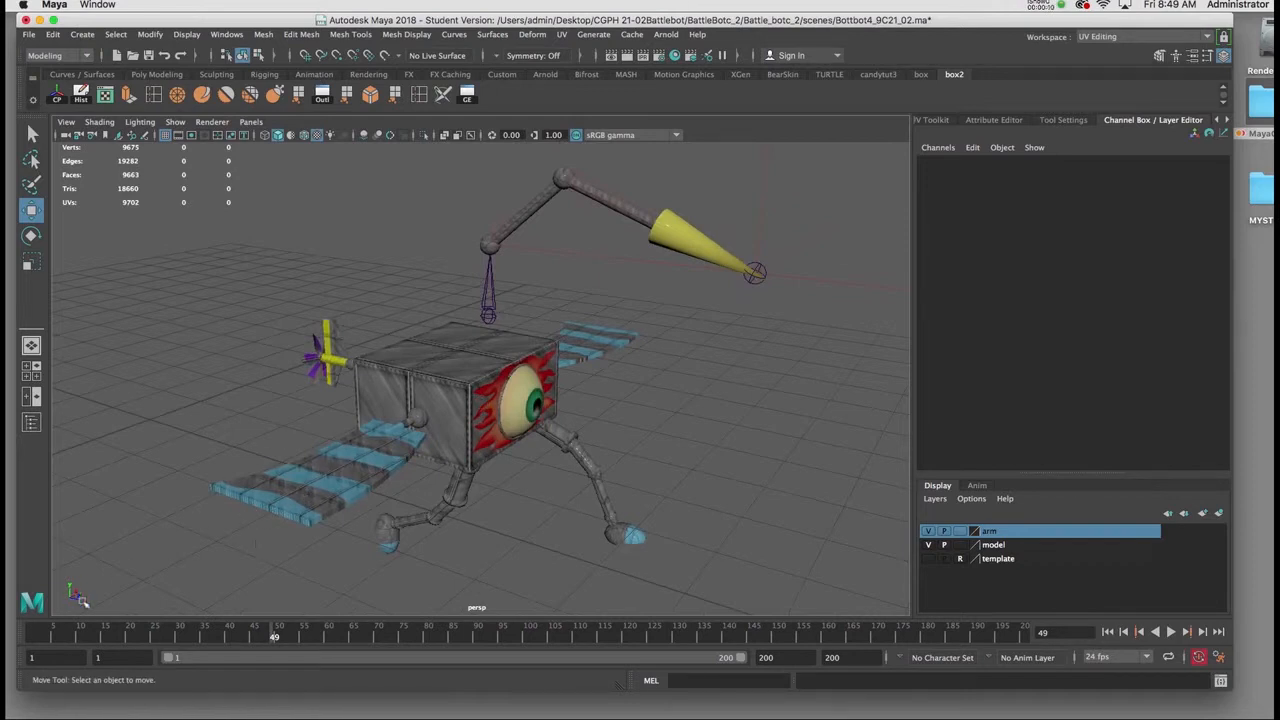
Examine the arm, body, wings and legs of the robot from several angles.
{"action": "left_click_drag", "start_coordinate": [50, 626], "coordinate": [85, 612]}
{"action": "left_click_drag", "start_coordinate": [551, 295], "coordinate": [586, 274], "text": "alt"}
{"action": "middle_click_drag", "start_coordinate": [586, 252], "coordinate": [554, 269], "text": "alt"}
{"action": "right_click_drag", "start_coordinate": [554, 269], "coordinate": [522, 264], "text": "alt"}
{"action": "mouse_move", "coordinate": [577, 378]}
{"action": "middle_mouse_down", "text": "alt"}
{"action": "mouse_move", "coordinate": [563, 346]}
{"action": "mouse_move", "coordinate": [569, 363]}
{"action": "middle_mouse_up", "text": "alt"}
{"action": "left_click_drag", "start_coordinate": [586, 344], "coordinate": [574, 344], "text": "alt"}
{"action": "left_click_drag", "start_coordinate": [489, 317], "coordinate": [529, 375], "text": "alt"}
{"action": "left_click_drag", "start_coordinate": [430, 437], "coordinate": [445, 430], "text": "alt"}
{"action": "right_click_drag", "start_coordinate": [445, 430], "coordinate": [363, 427], "text": "alt"}
Go to frame 1 and raise the arm's root joint above the body to about Translate Y 3.1.
{"action": "left_click_drag", "start_coordinate": [131, 641], "coordinate": [20, 625]}
{"action": "left_click_drag", "start_coordinate": [245, 500], "coordinate": [313, 447], "text": "alt"}
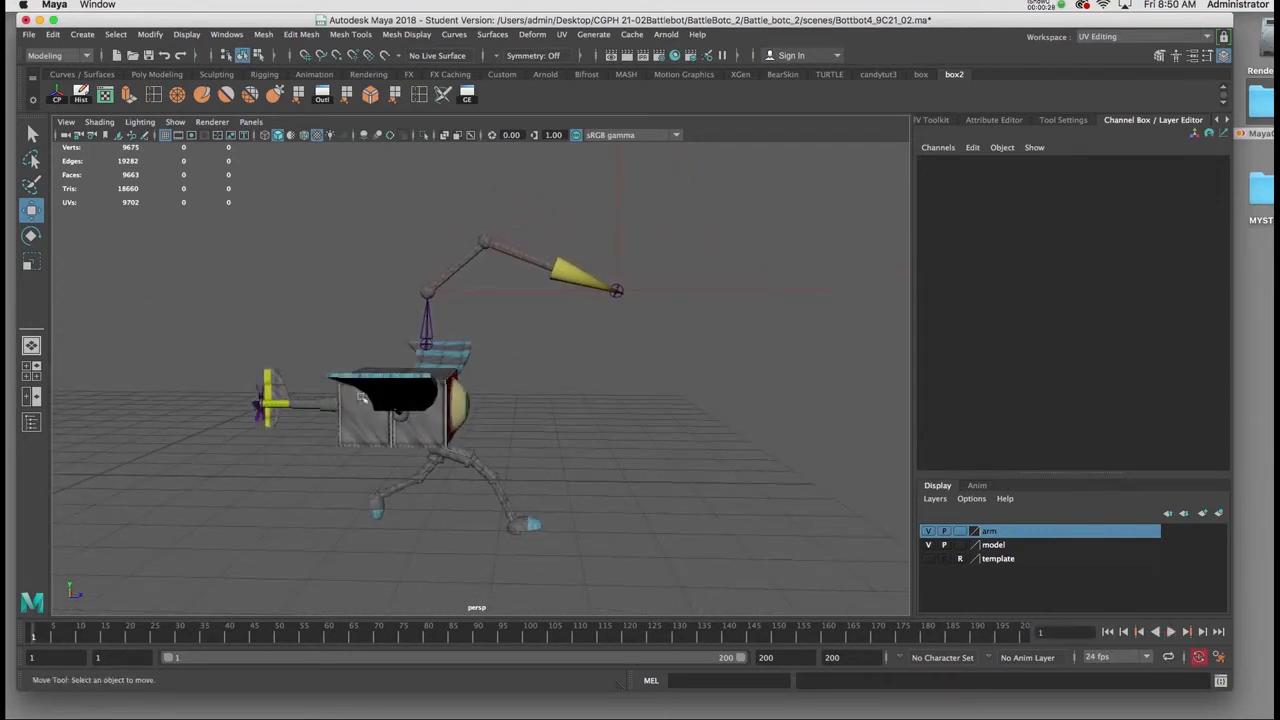
{"action": "left_click", "coordinate": [425, 342]}
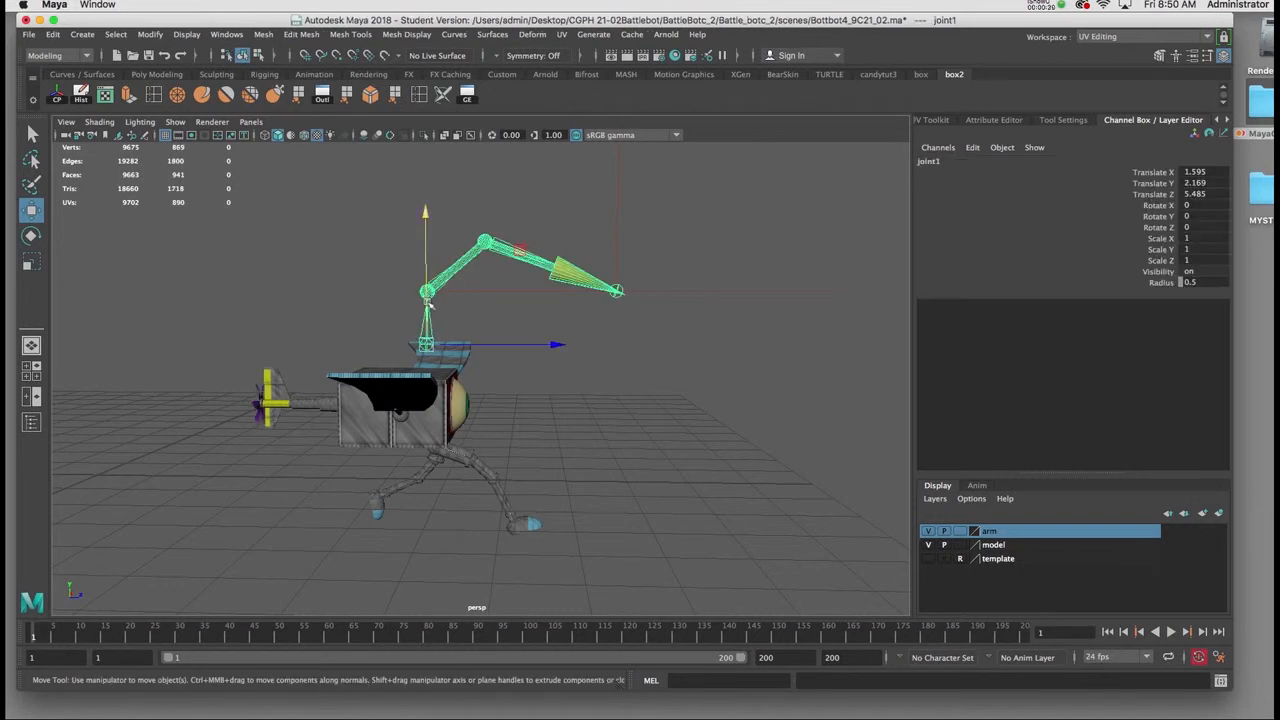
{"action": "left_click_drag", "start_coordinate": [430, 300], "coordinate": [423, 251]}
Group all the robot's body parts, leaving out the arm, and center the group's pivot.
{"action": "left_click_drag", "start_coordinate": [371, 318], "coordinate": [356, 331], "text": "alt"}
{"action": "left_click_drag", "start_coordinate": [210, 350], "coordinate": [591, 552]}
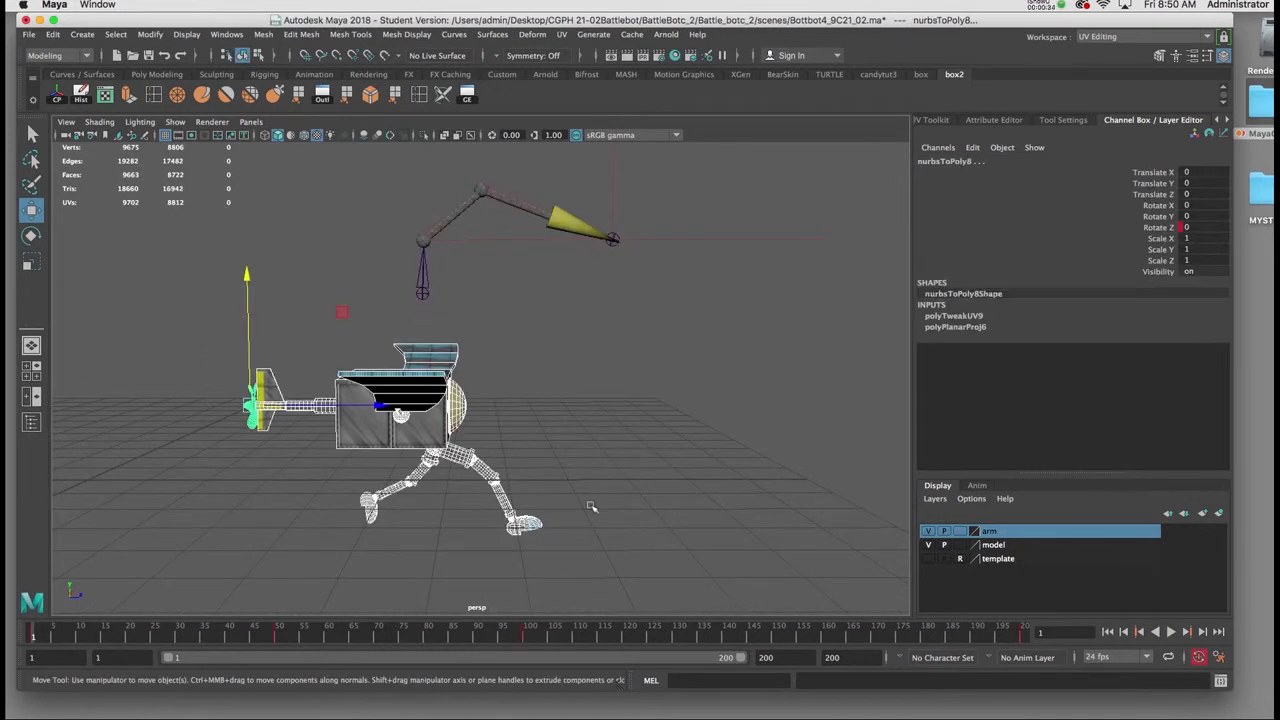
{"action": "key", "text": "ctrl+g"}
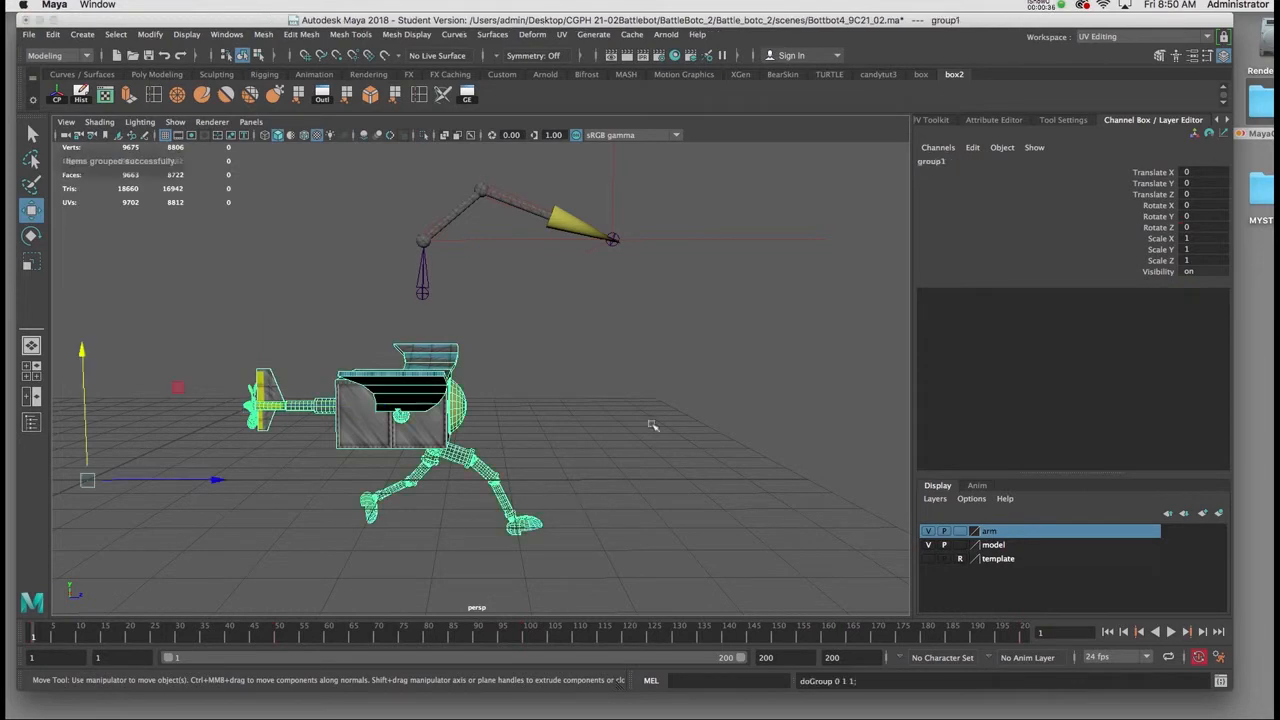
{"action": "left_click", "coordinate": [57, 94]}
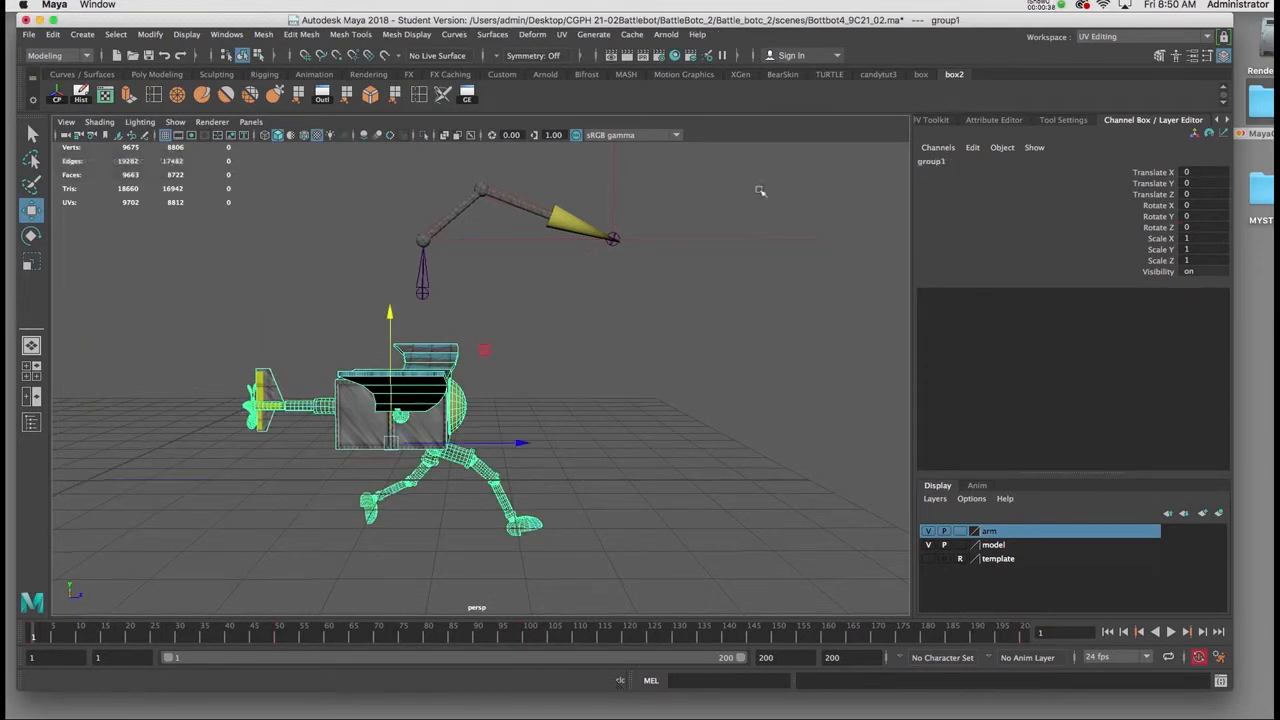
Rename the new group of body parts as battlebot.
{"action": "double_click", "coordinate": [932, 161]}
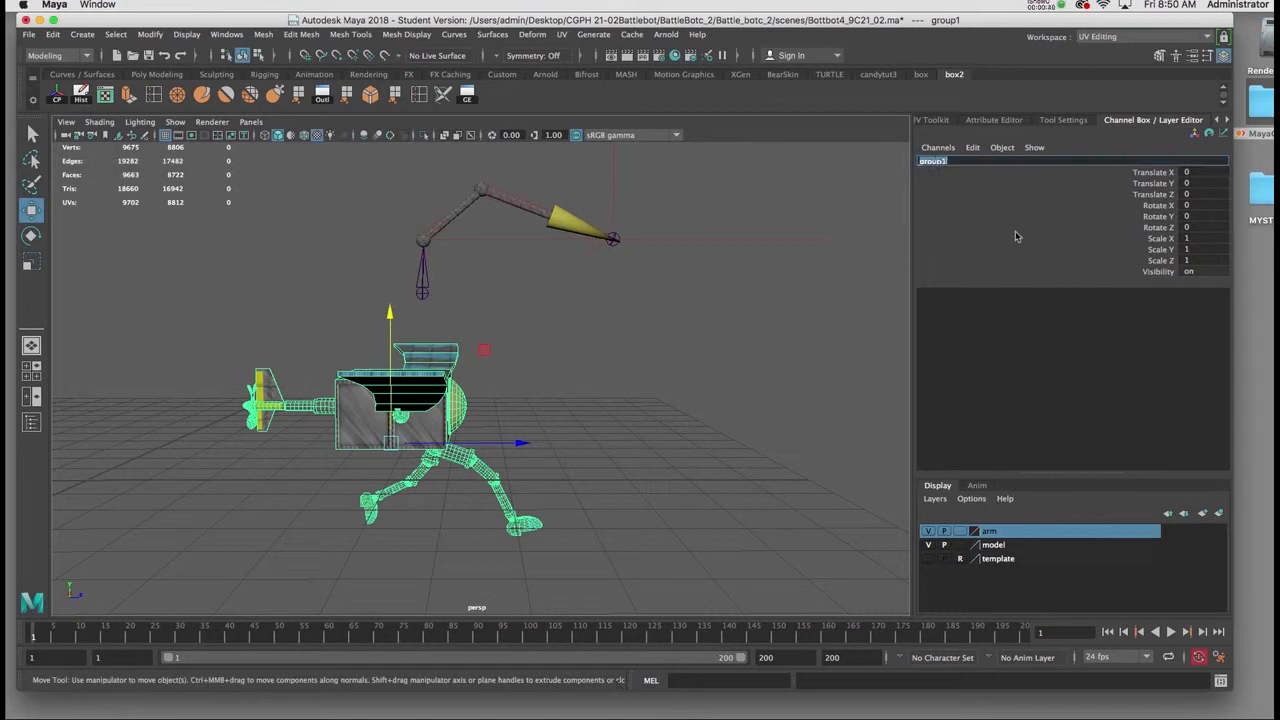
{"action": "type", "text": "battlebot"}
{"action": "key", "text": "Return"}
Lower the arm's root joint into the robot's body to about Translate Y 0.71.
{"action": "left_click_drag", "start_coordinate": [560, 330], "coordinate": [485, 355], "text": "alt"}
{"action": "left_click_drag", "start_coordinate": [534, 236], "coordinate": [529, 263], "text": "alt"}
{"action": "left_click", "coordinate": [467, 284]}
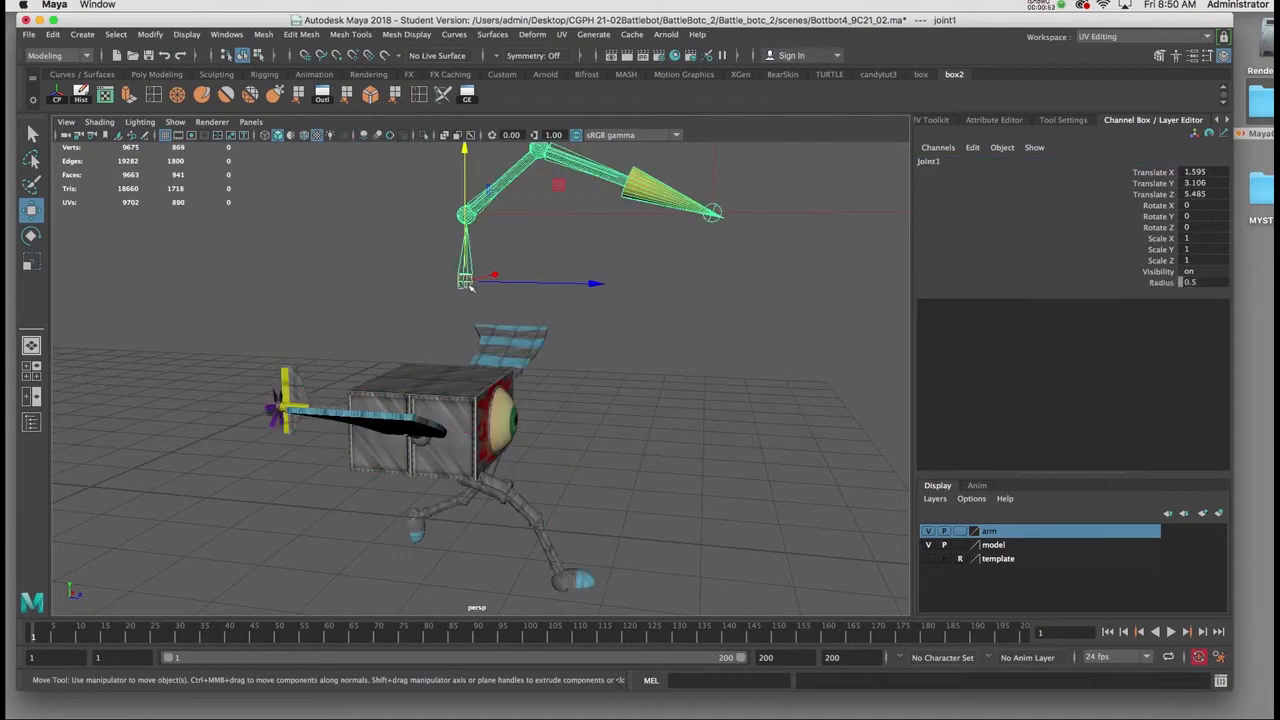
{"action": "left_click_drag", "start_coordinate": [600, 319], "coordinate": [625, 324], "text": "alt"}
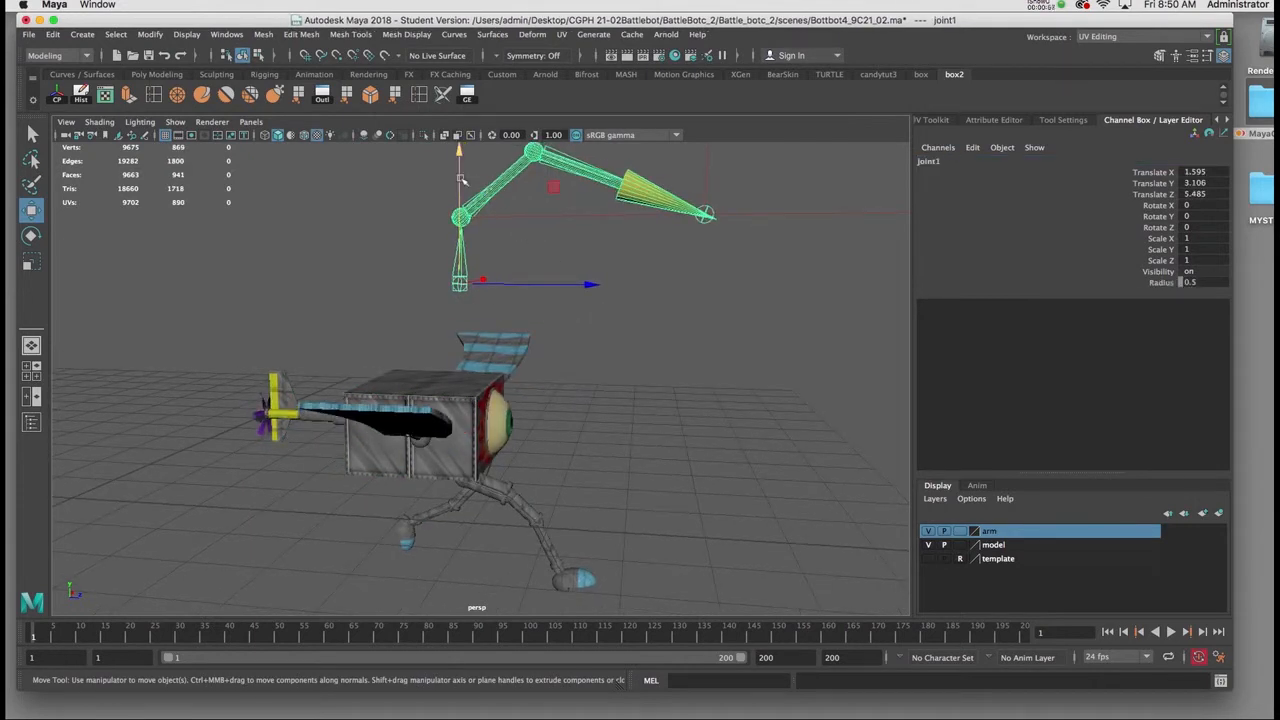
{"action": "left_click_drag", "start_coordinate": [461, 179], "coordinate": [440, 352]}
Switch the viewport to wireframe and examine where the arm's root joint sits inside the body.
{"action": "middle_click_drag", "start_coordinate": [440, 352], "coordinate": [349, 234], "text": "alt"}
{"action": "right_click_drag", "start_coordinate": [349, 234], "coordinate": [386, 380], "text": "alt"}
{"action": "left_click_drag", "start_coordinate": [386, 380], "coordinate": [546, 286], "text": "alt"}
{"action": "middle_click_drag", "start_coordinate": [546, 286], "coordinate": [583, 279], "text": "alt"}
{"action": "left_click_drag", "start_coordinate": [583, 279], "coordinate": [512, 277], "text": "alt"}
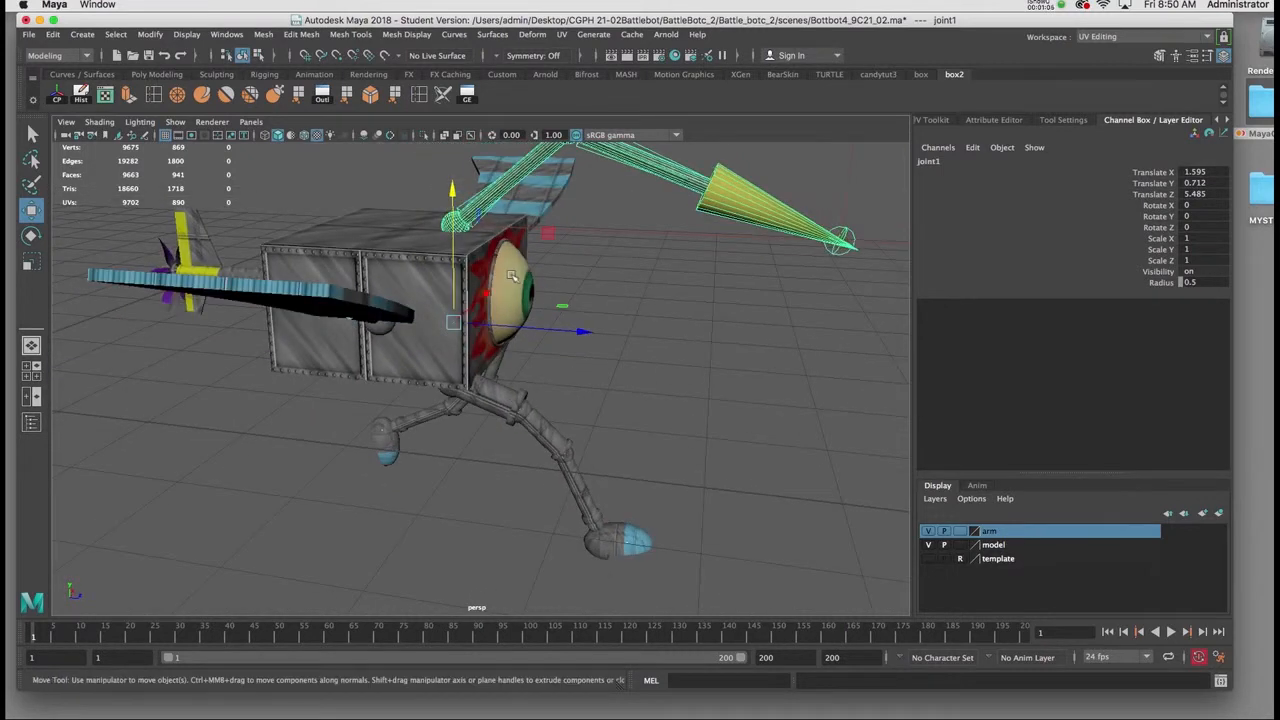
{"action": "key", "text": "4"}
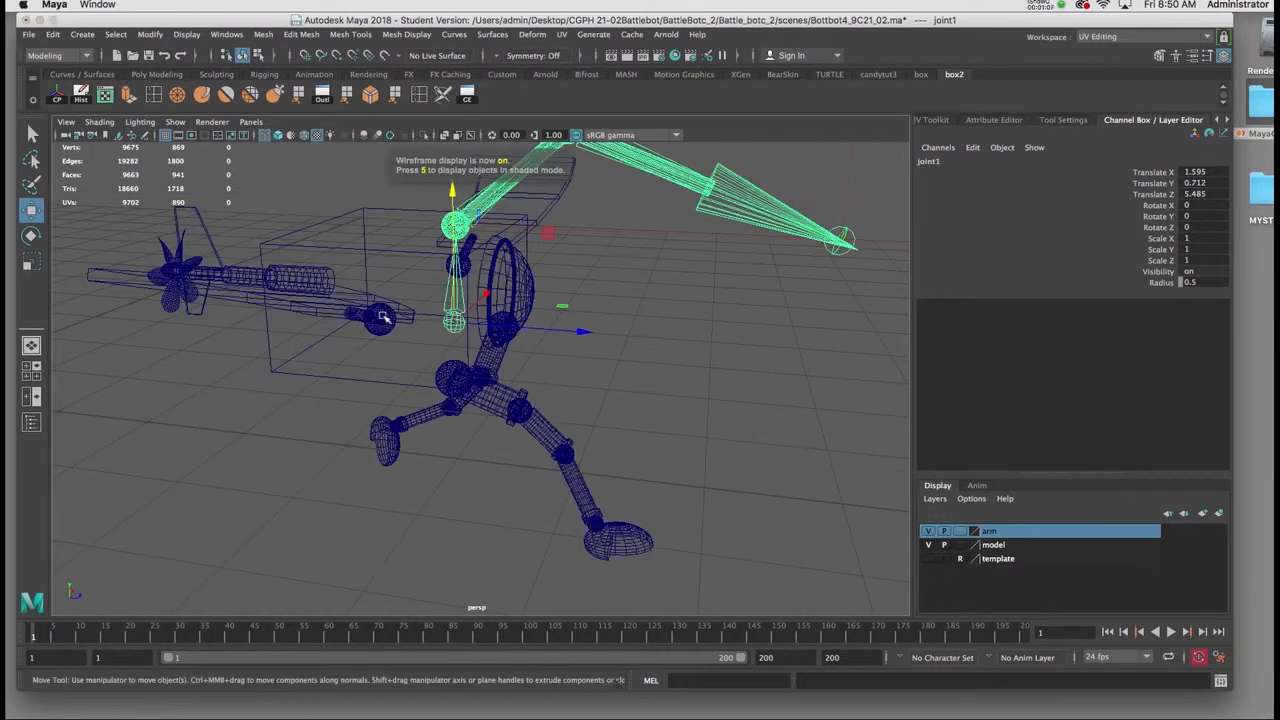
{"action": "middle_click_drag", "start_coordinate": [363, 268], "coordinate": [385, 312], "text": "alt"}
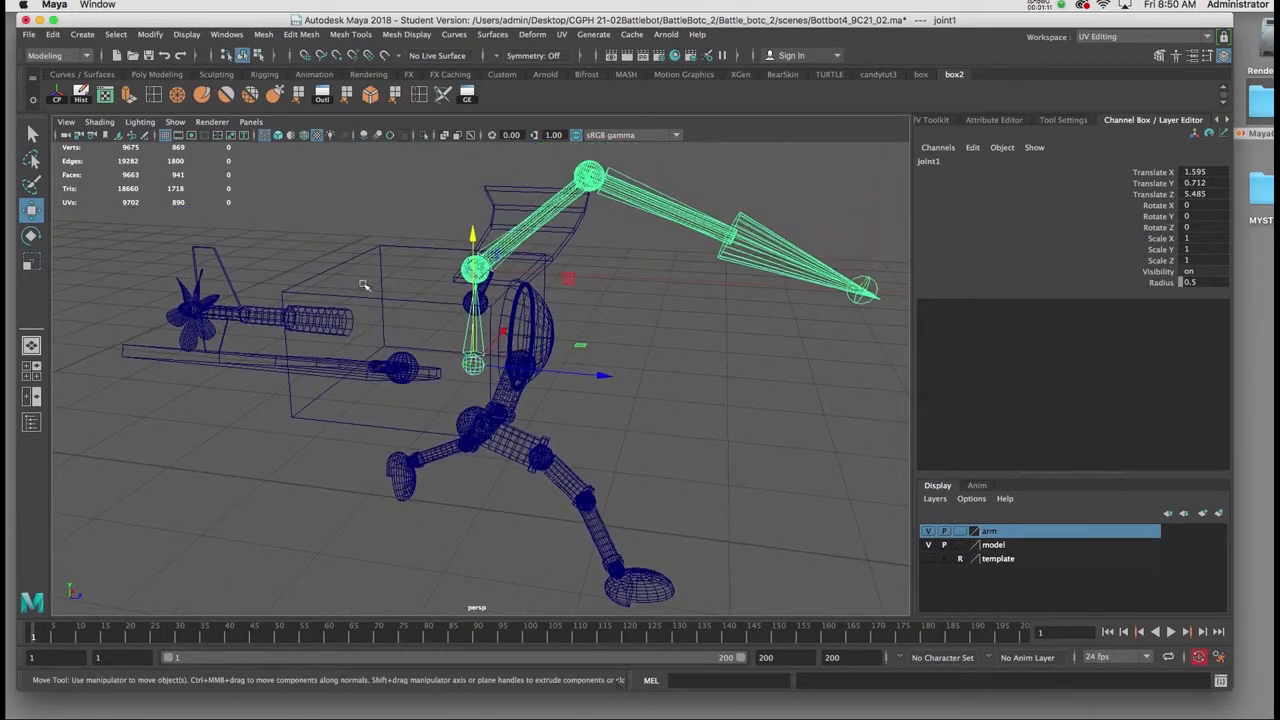
{"action": "mouse_move", "coordinate": [383, 279]}
{"action": "left_mouse_down", "text": "alt"}
{"action": "mouse_move", "coordinate": [357, 277]}
{"action": "mouse_move", "coordinate": [370, 293]}
{"action": "left_mouse_up", "text": "alt"}
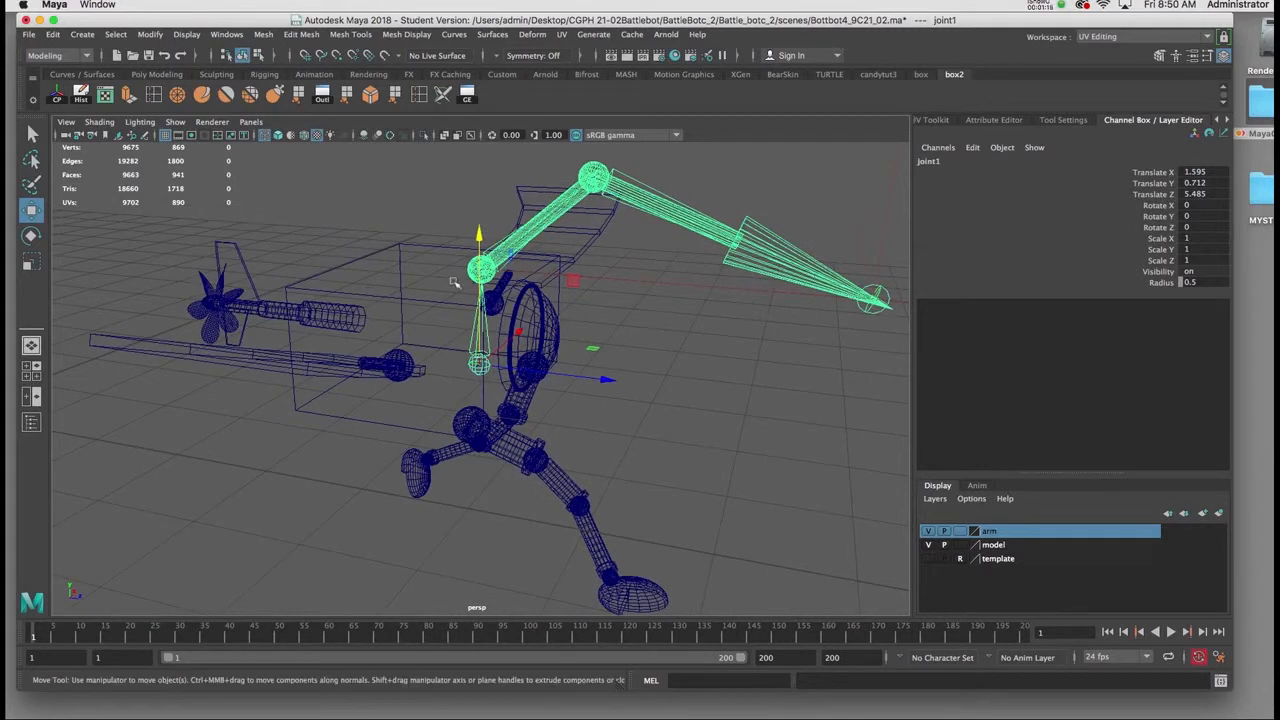
{"action": "mouse_move", "coordinate": [478, 274]}
{"action": "left_mouse_down", "text": "alt"}
{"action": "mouse_move", "coordinate": [492, 290]}
{"action": "mouse_move", "coordinate": [466, 294]}
{"action": "left_mouse_up", "text": "alt"}
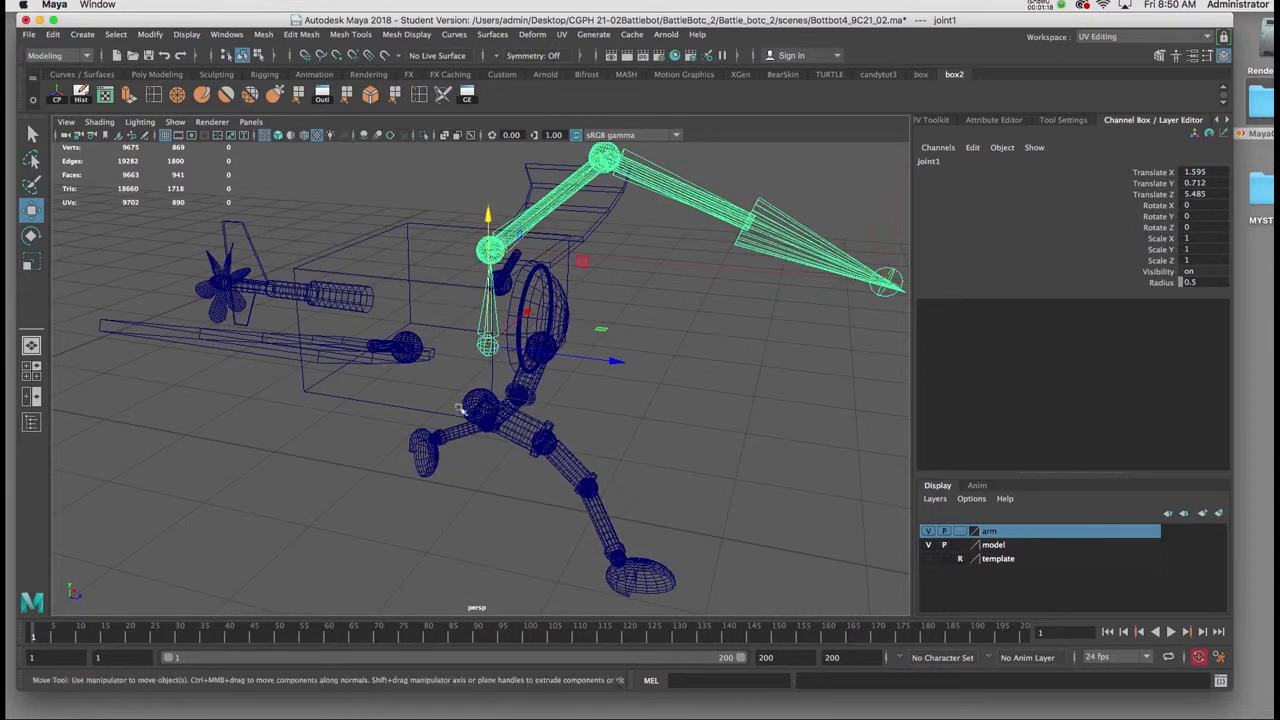
{"action": "scroll", "coordinate": [488, 376], "scroll_direction": "up", "scroll_amount": 4}
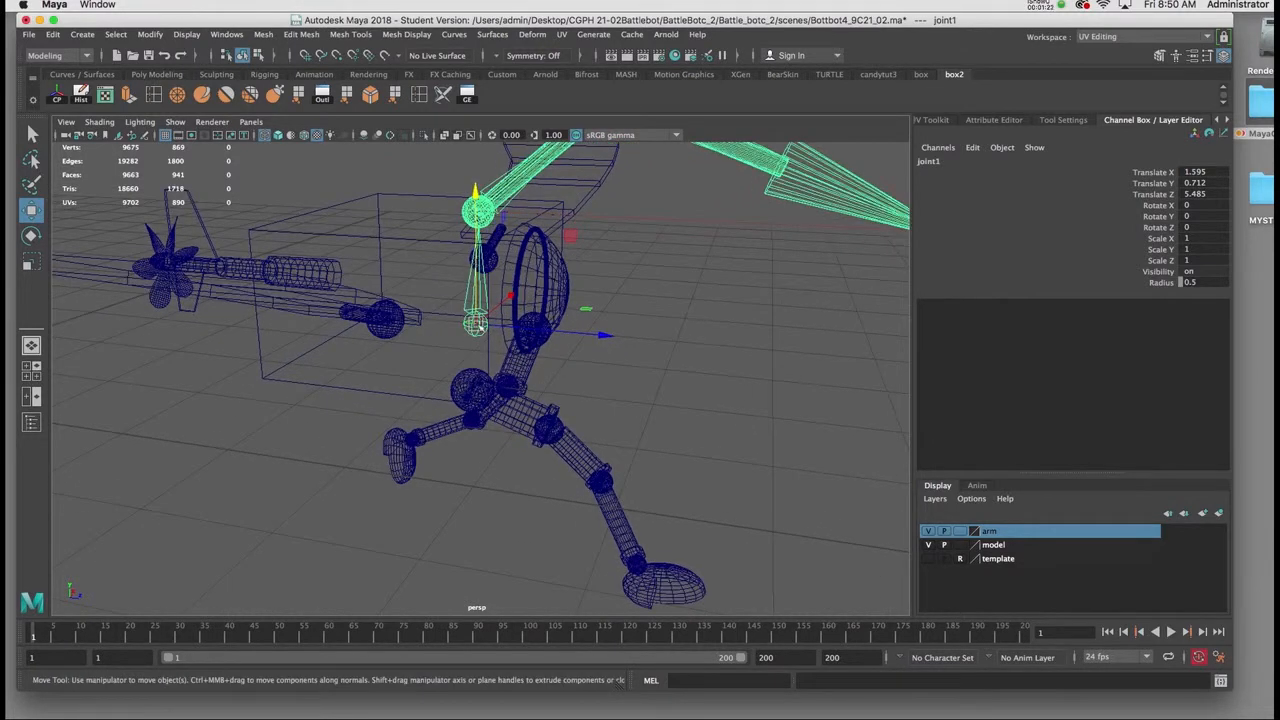
{"action": "mouse_move", "coordinate": [477, 324]}
{"action": "left_mouse_down", "text": "alt"}
{"action": "mouse_move", "coordinate": [510, 323]}
{"action": "mouse_move", "coordinate": [403, 323]}
{"action": "mouse_move", "coordinate": [448, 338]}
{"action": "mouse_move", "coordinate": [458, 325]}
{"action": "left_mouse_up", "text": "alt"}
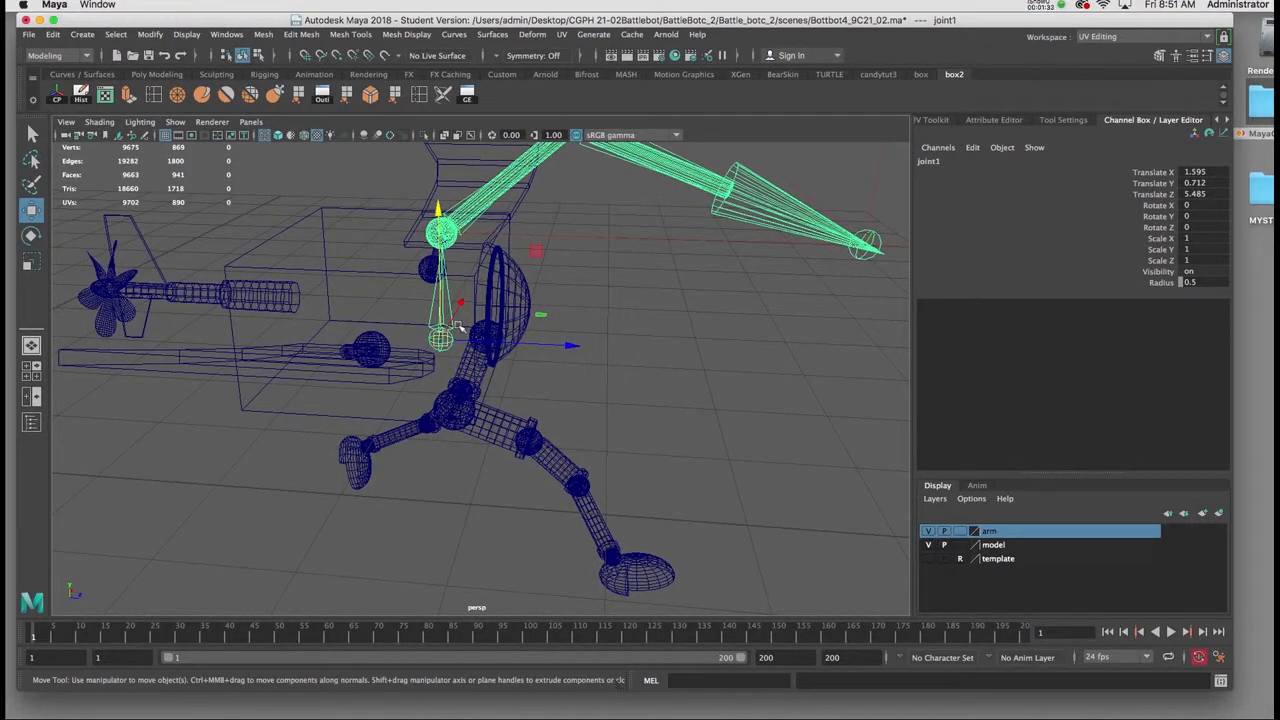
{"action": "left_click_drag", "start_coordinate": [484, 340], "coordinate": [474, 336], "text": "alt"}
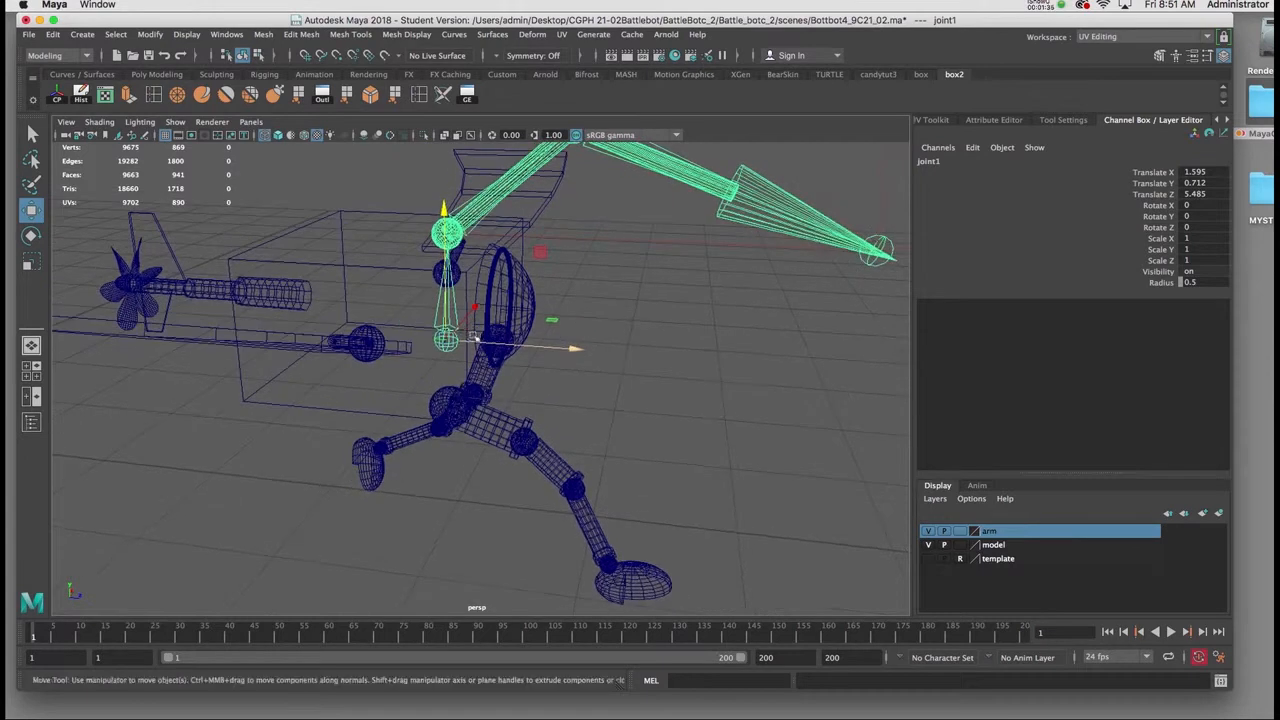
Parent the whole battlebot group to the arm's root joint.
{"action": "left_click", "coordinate": [370, 268]}
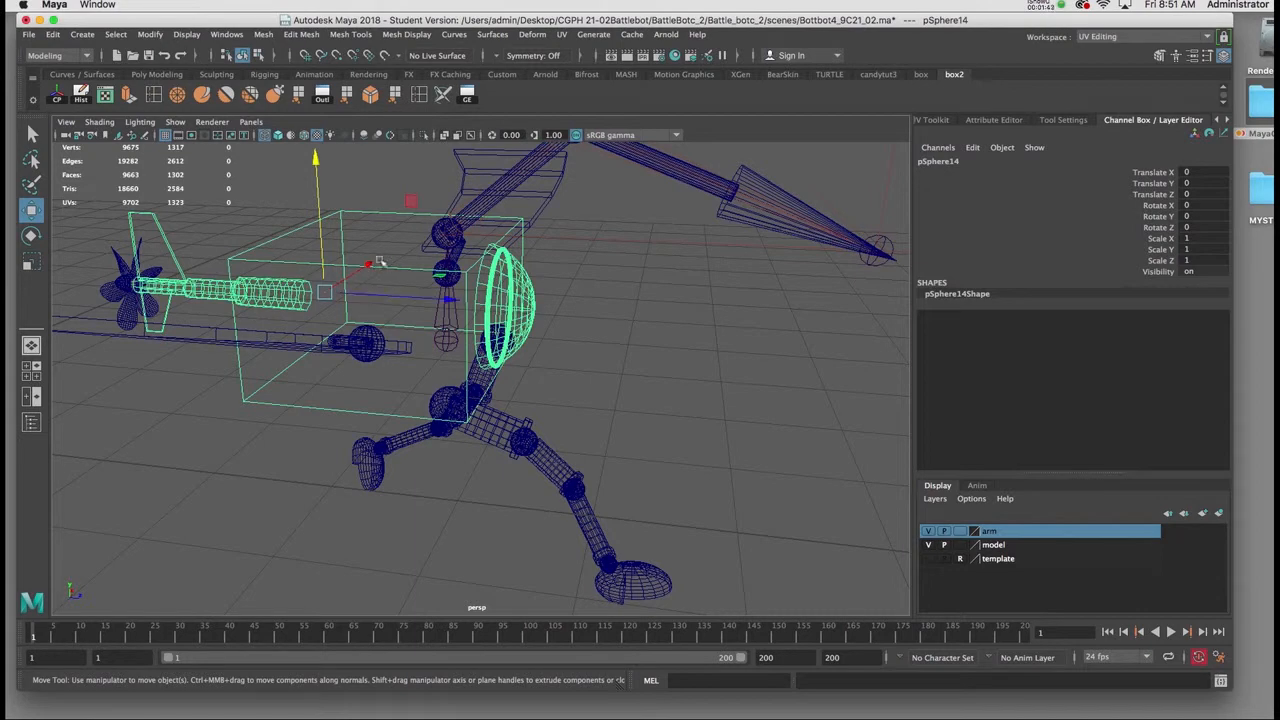
{"action": "key", "text": "Up"}
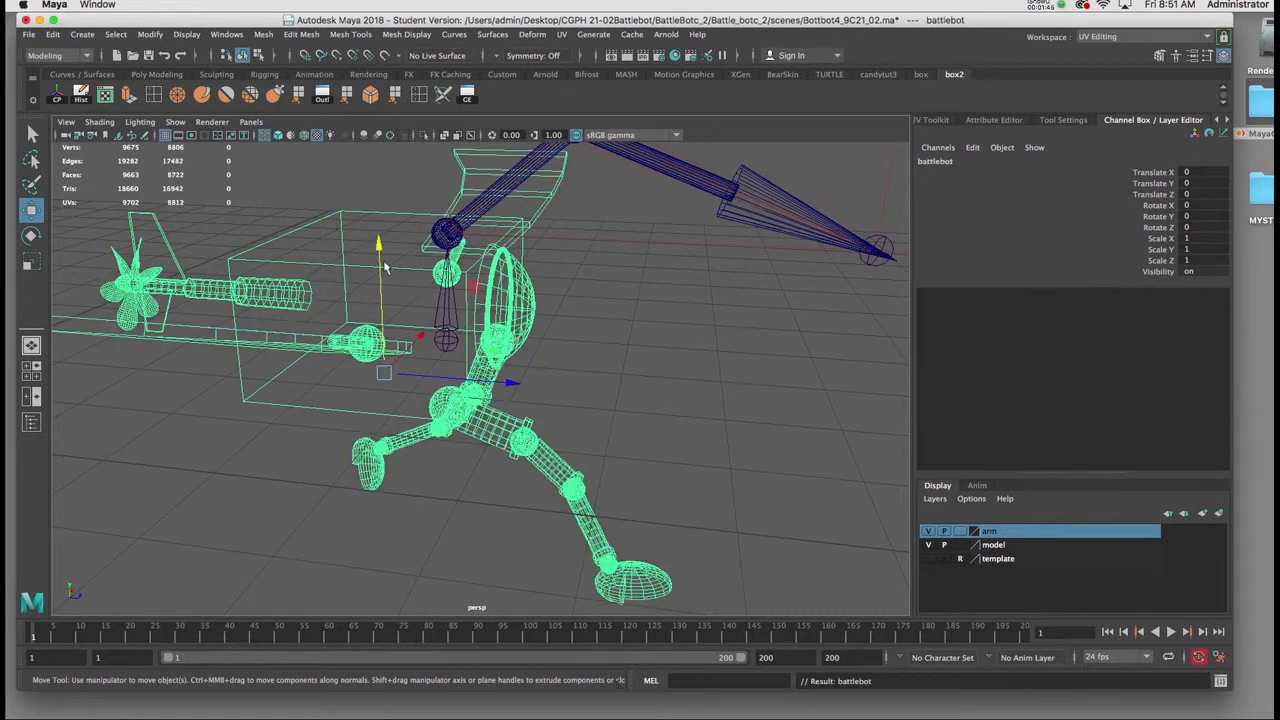
{"action": "left_click_drag", "start_coordinate": [419, 308], "coordinate": [418, 354], "text": "alt"}
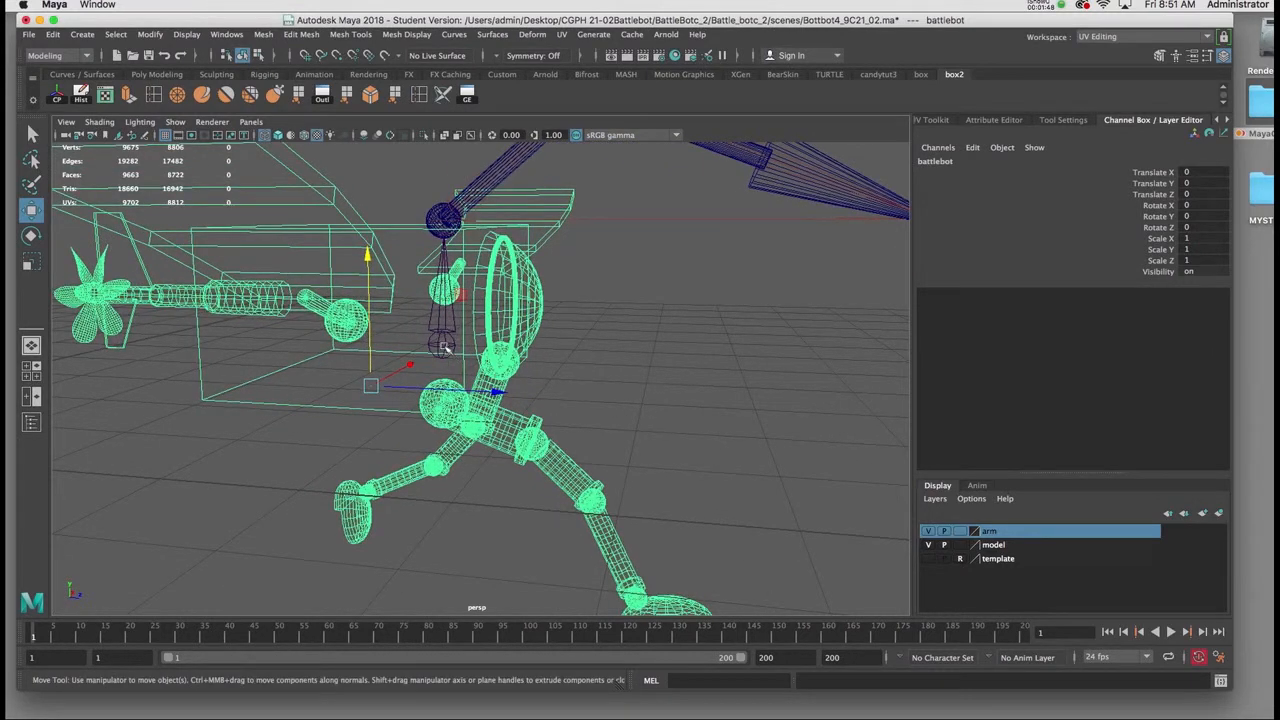
{"action": "left_click", "coordinate": [445, 347]}
{"action": "left_click_drag", "start_coordinate": [456, 352], "coordinate": [425, 255], "text": "alt"}
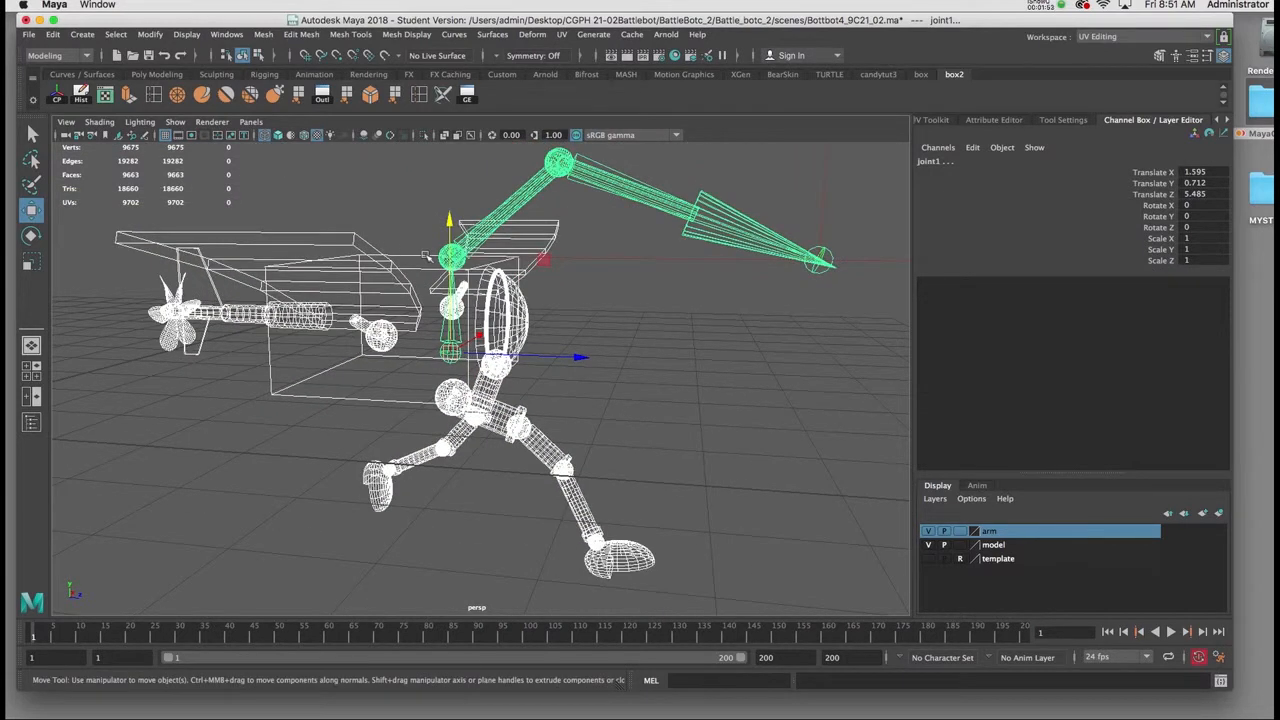
{"action": "key", "text": "Up"}
{"action": "left_click_drag", "start_coordinate": [646, 328], "coordinate": [625, 348], "text": "alt"}
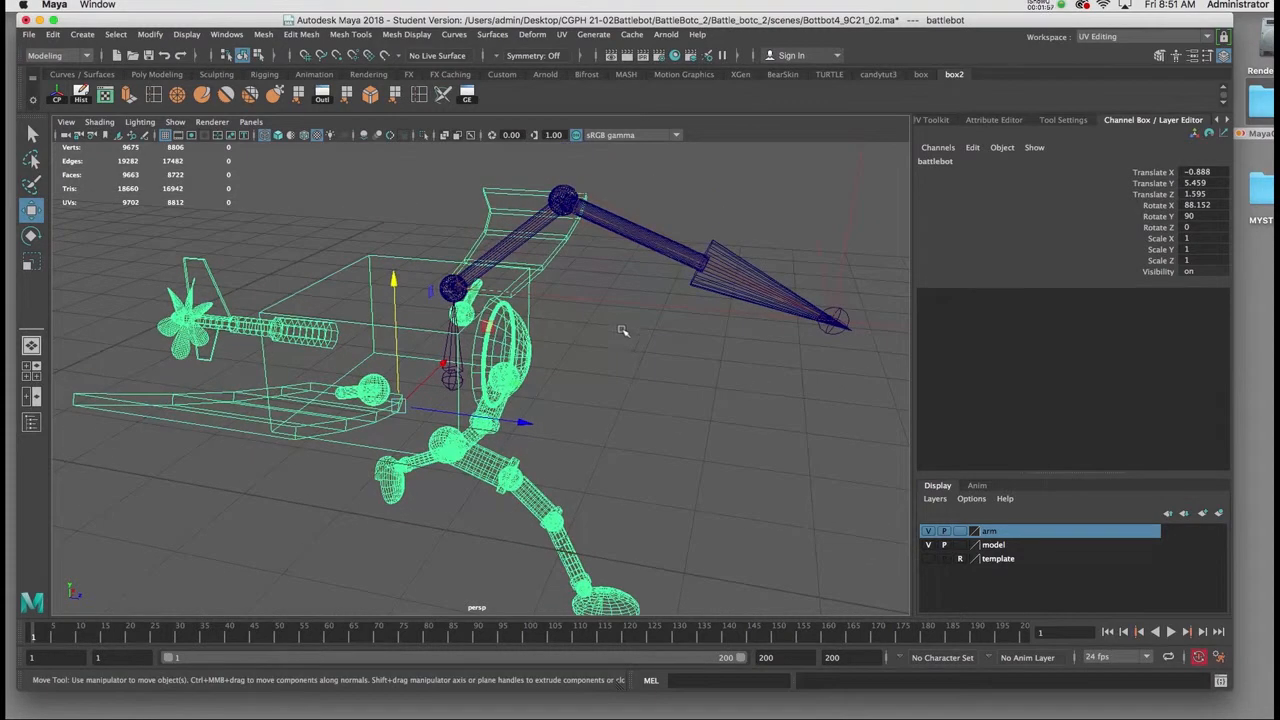
Select up the arm's hierarchy to the root joint and move the whole robot to about Translate Z 4.94.
{"action": "left_click", "coordinate": [565, 198]}
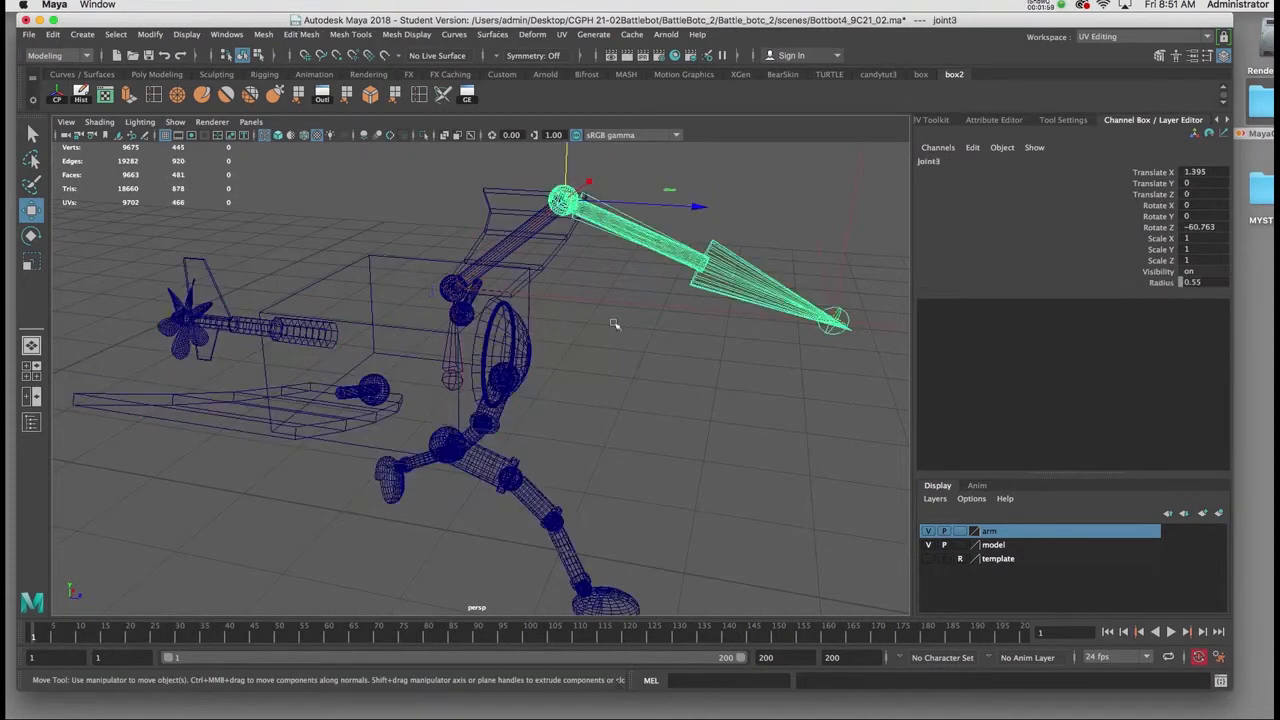
{"action": "key", "text": "Up"}
{"action": "key", "text": "Up"}
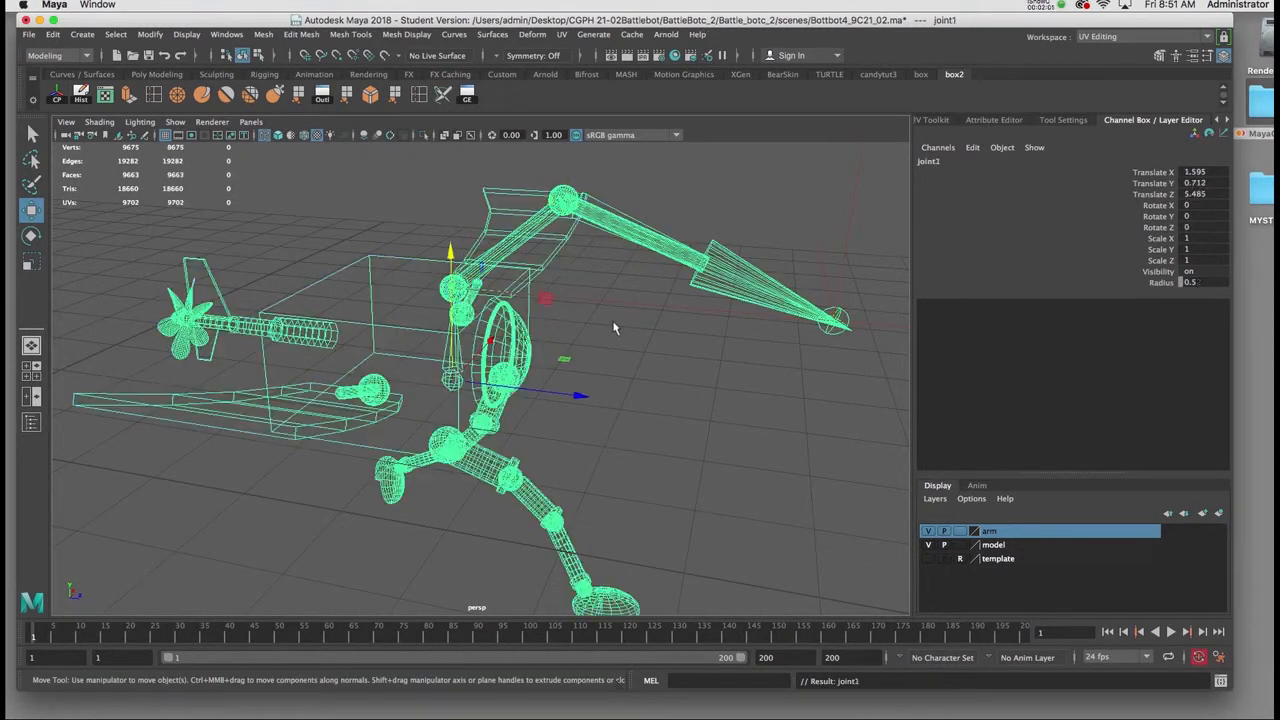
{"action": "mouse_move", "coordinate": [557, 340]}
{"action": "left_mouse_down", "text": "alt"}
{"action": "mouse_move", "coordinate": [540, 345]}
{"action": "mouse_move", "coordinate": [590, 335]}
{"action": "mouse_move", "coordinate": [423, 349]}
{"action": "mouse_move", "coordinate": [686, 363]}
{"action": "mouse_move", "coordinate": [412, 346]}
{"action": "mouse_move", "coordinate": [565, 352]}
{"action": "mouse_move", "coordinate": [540, 322]}
{"action": "mouse_move", "coordinate": [538, 341]}
{"action": "mouse_move", "coordinate": [559, 345]}
{"action": "left_mouse_up", "text": "alt"}
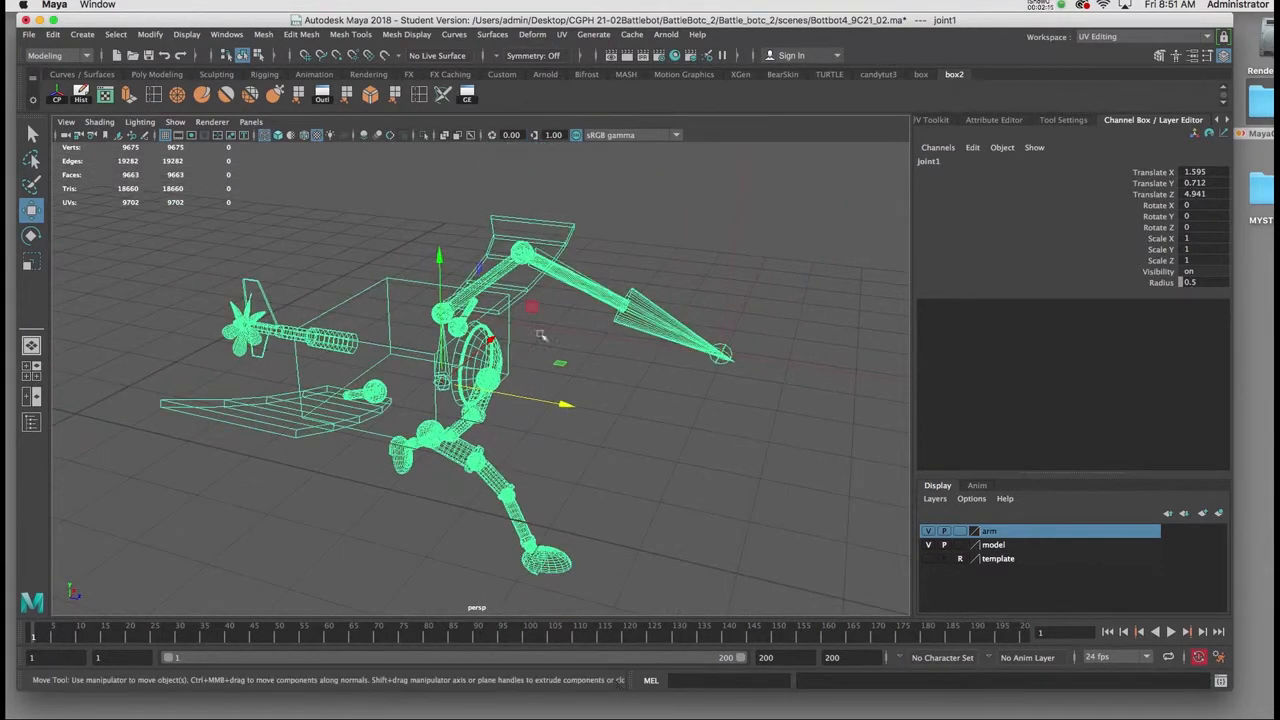
Examine the parented robot and arm from several angles, then restore textured shading and clear the selection.
{"action": "left_click_drag", "start_coordinate": [444, 363], "coordinate": [508, 330], "text": "alt"}
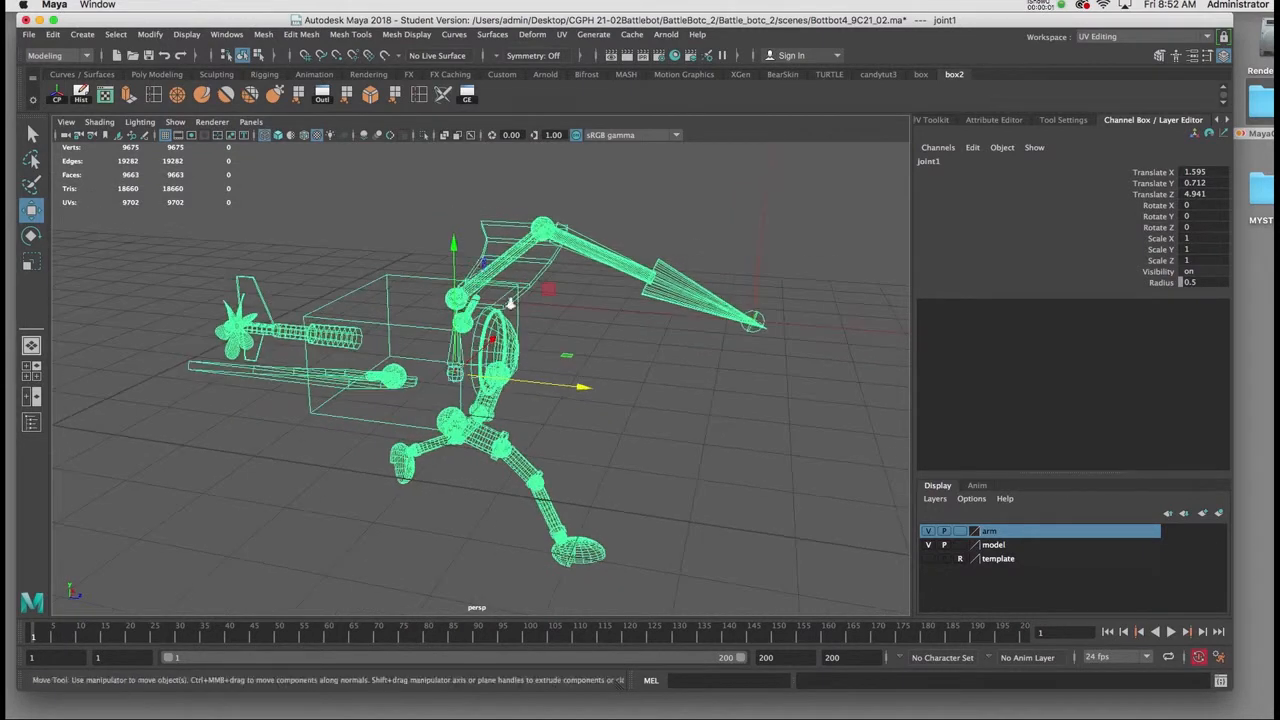
{"action": "right_click_drag", "start_coordinate": [509, 302], "coordinate": [520, 388], "text": "alt"}
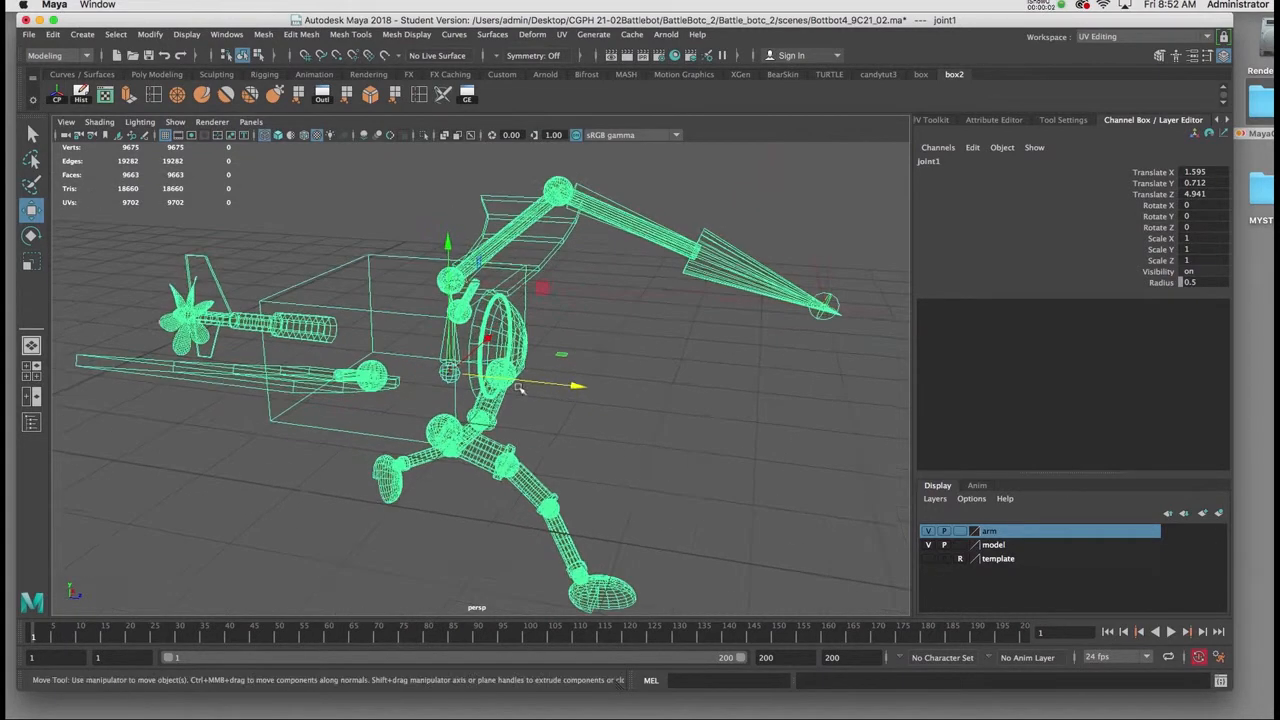
{"action": "middle_click_drag", "start_coordinate": [520, 388], "coordinate": [491, 355], "text": "alt"}
{"action": "mouse_move", "coordinate": [491, 354]}
{"action": "left_mouse_down", "text": "alt"}
{"action": "mouse_move", "coordinate": [505, 354]}
{"action": "mouse_move", "coordinate": [470, 355]}
{"action": "mouse_move", "coordinate": [493, 368]}
{"action": "left_mouse_up", "text": "alt"}
{"action": "right_click_drag", "start_coordinate": [493, 368], "coordinate": [469, 334], "text": "alt"}
{"action": "left_click_drag", "start_coordinate": [505, 337], "coordinate": [501, 340], "text": "alt"}
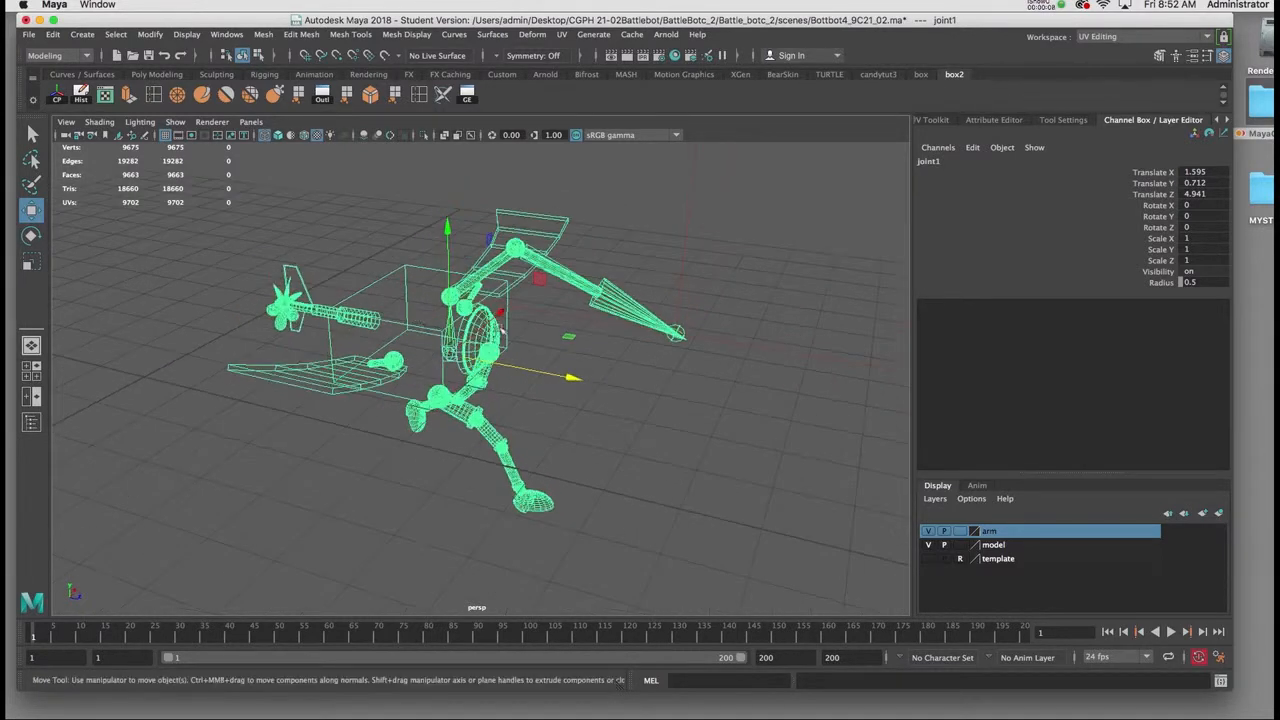
{"action": "right_click_drag", "start_coordinate": [386, 349], "coordinate": [460, 440], "text": "alt"}
{"action": "left_click_drag", "start_coordinate": [383, 371], "coordinate": [421, 354], "text": "alt"}
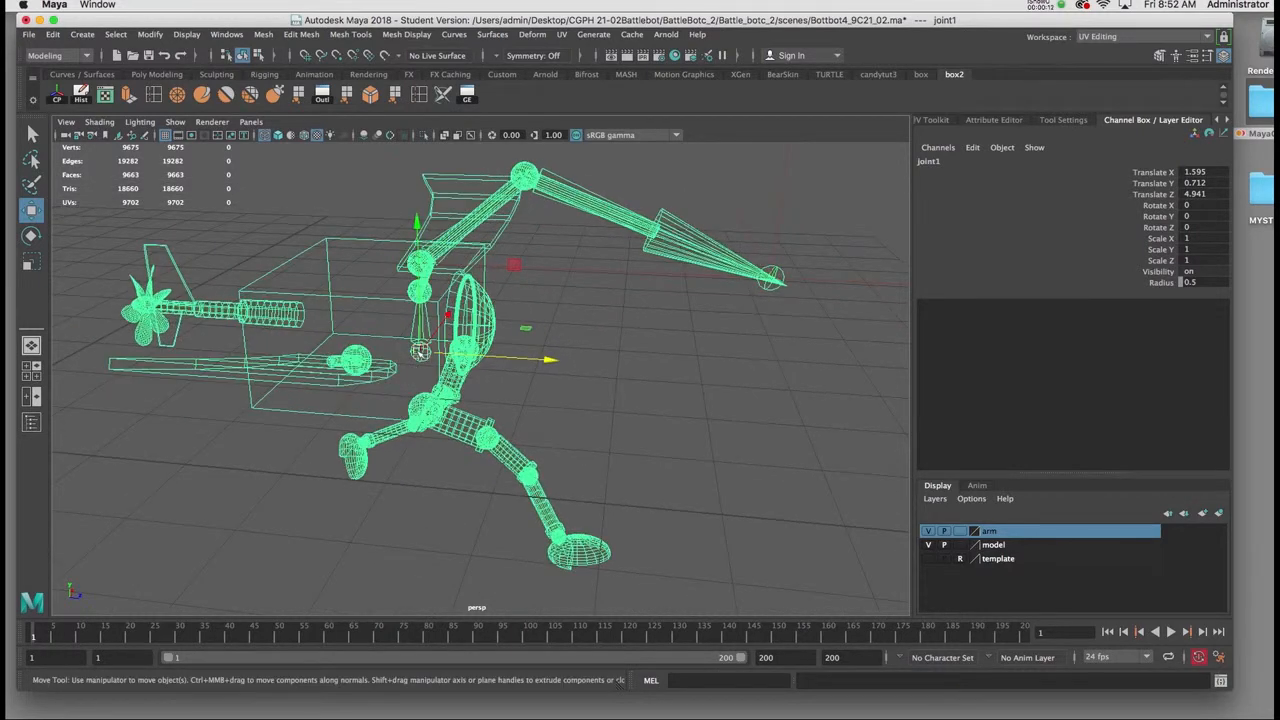
{"action": "key", "text": "6"}
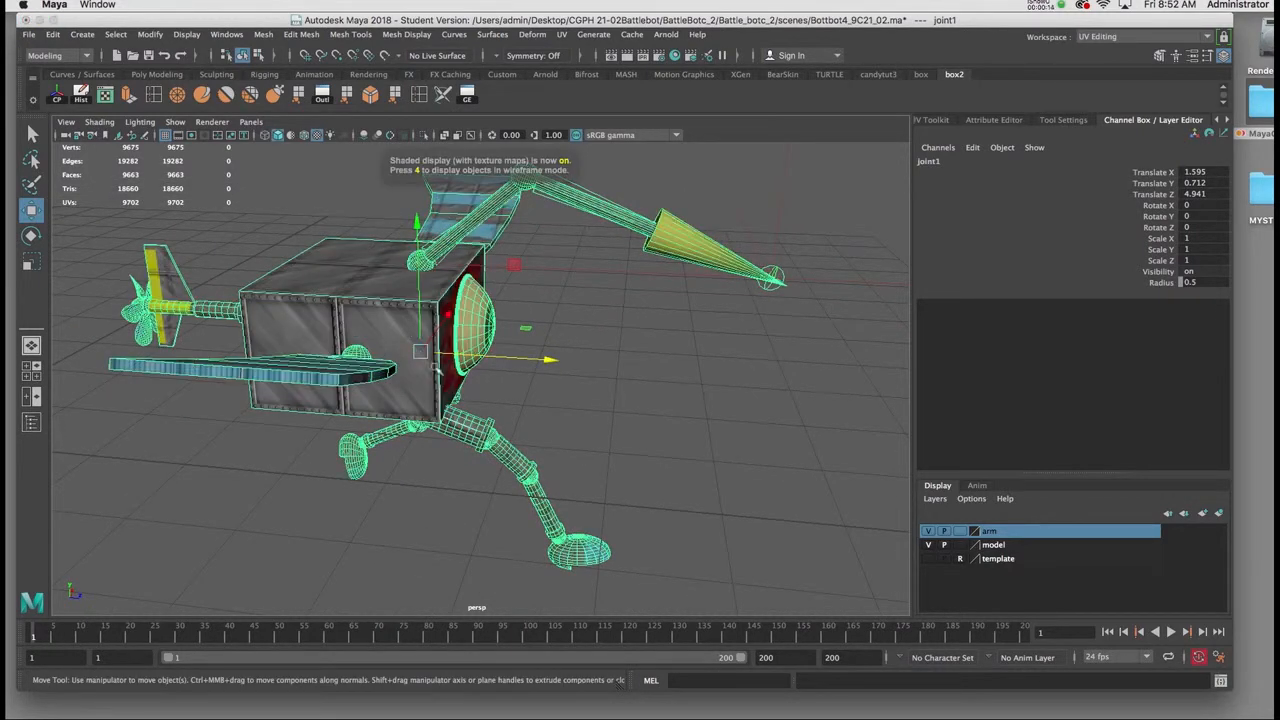
{"action": "left_click", "coordinate": [567, 336]}
{"action": "left_click_drag", "start_coordinate": [563, 314], "coordinate": [494, 346], "text": "alt"}
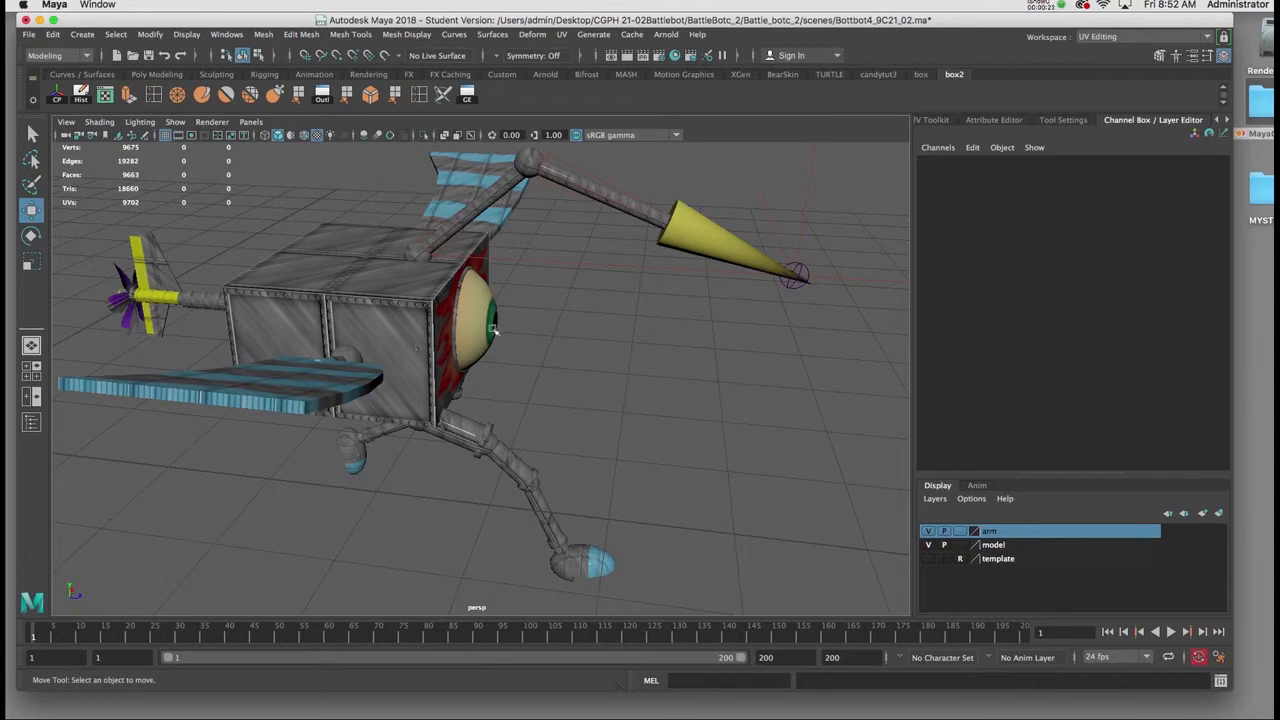
Draw a NURBS circle around the robot's body in the top view, centered at about X 1.63, Z 4.5.
{"action": "key", "text": "space"}
{"action": "key", "text": "space"}
{"action": "right_click_drag", "start_coordinate": [417, 287], "coordinate": [371, 368], "text": "alt"}
{"action": "middle_click_drag", "start_coordinate": [372, 368], "coordinate": [366, 366], "text": "alt"}
{"action": "key", "text": "space"}
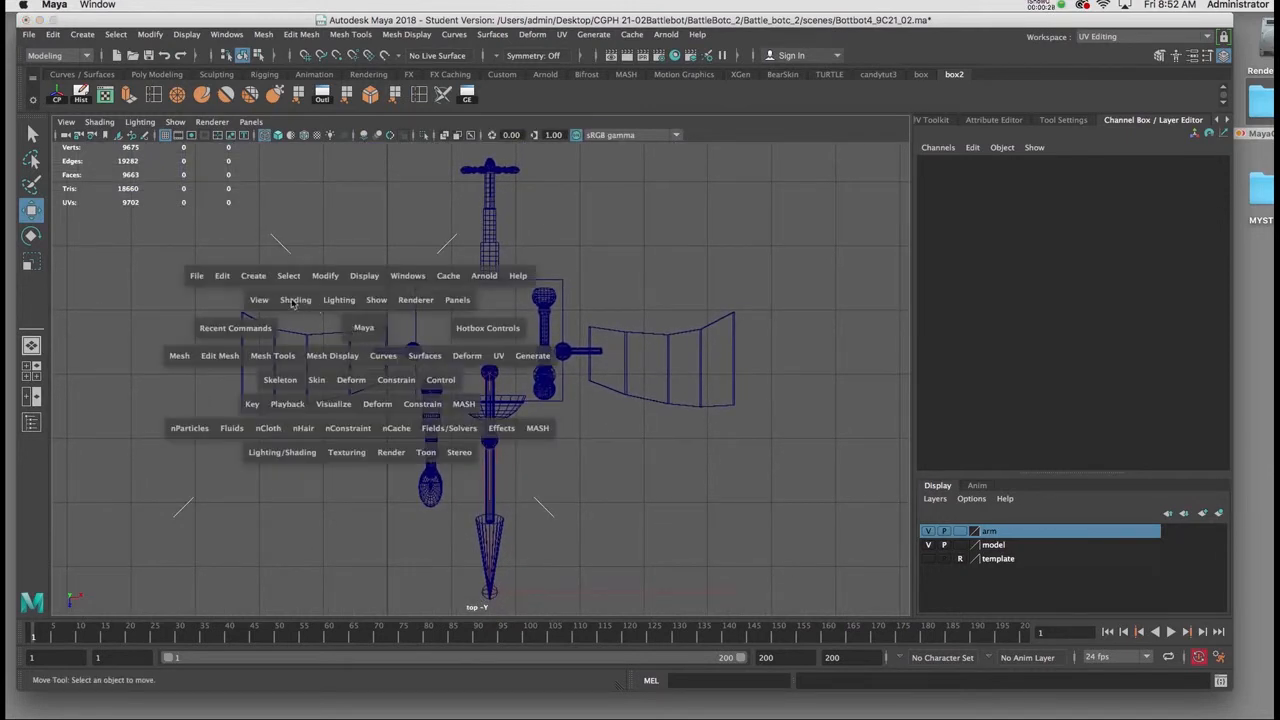
{"action": "left_click_drag", "start_coordinate": [257, 278], "coordinate": [474, 414]}
{"action": "left_click_drag", "start_coordinate": [492, 348], "coordinate": [550, 472]}
{"action": "key", "text": "space"}
{"action": "key", "text": "space"}
{"action": "middle_click_drag", "start_coordinate": [541, 291], "coordinate": [566, 283], "text": "alt"}
{"action": "left_click_drag", "start_coordinate": [566, 283], "coordinate": [597, 302], "text": "alt"}
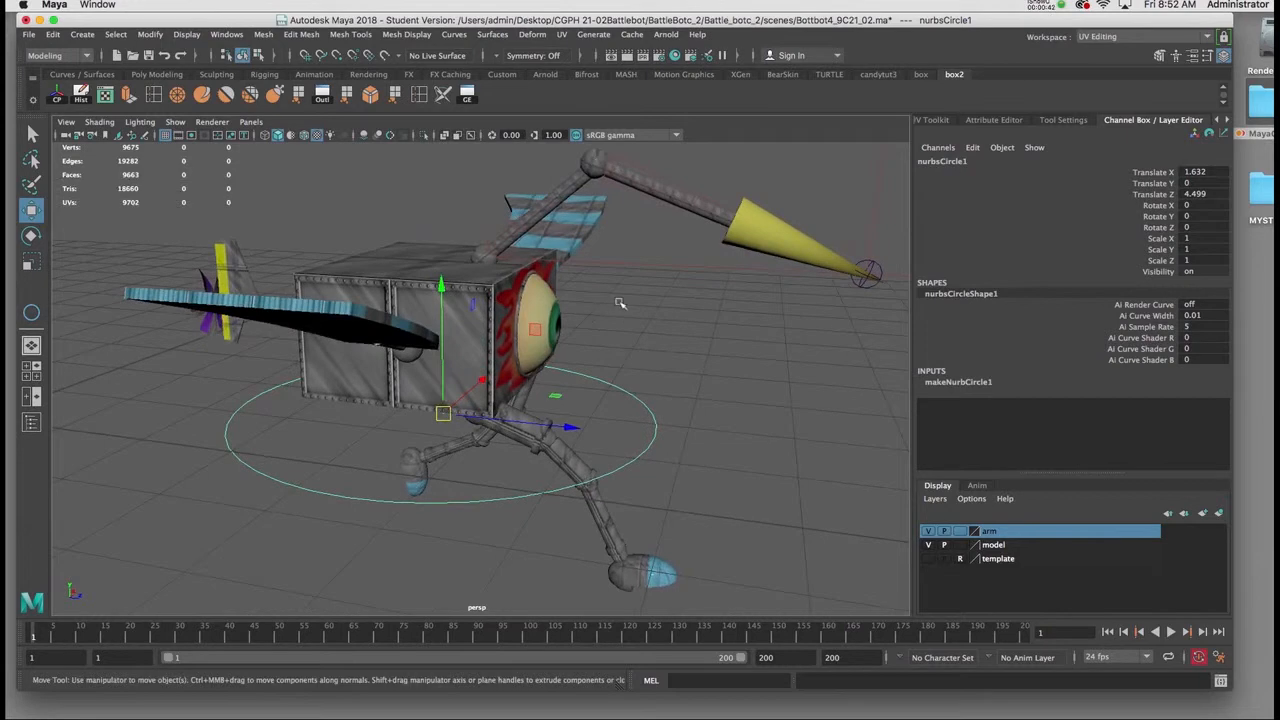
Parent the arm's root joint to the NURBS circle in wireframe display, and clear the selection.
{"action": "key", "text": "4"}
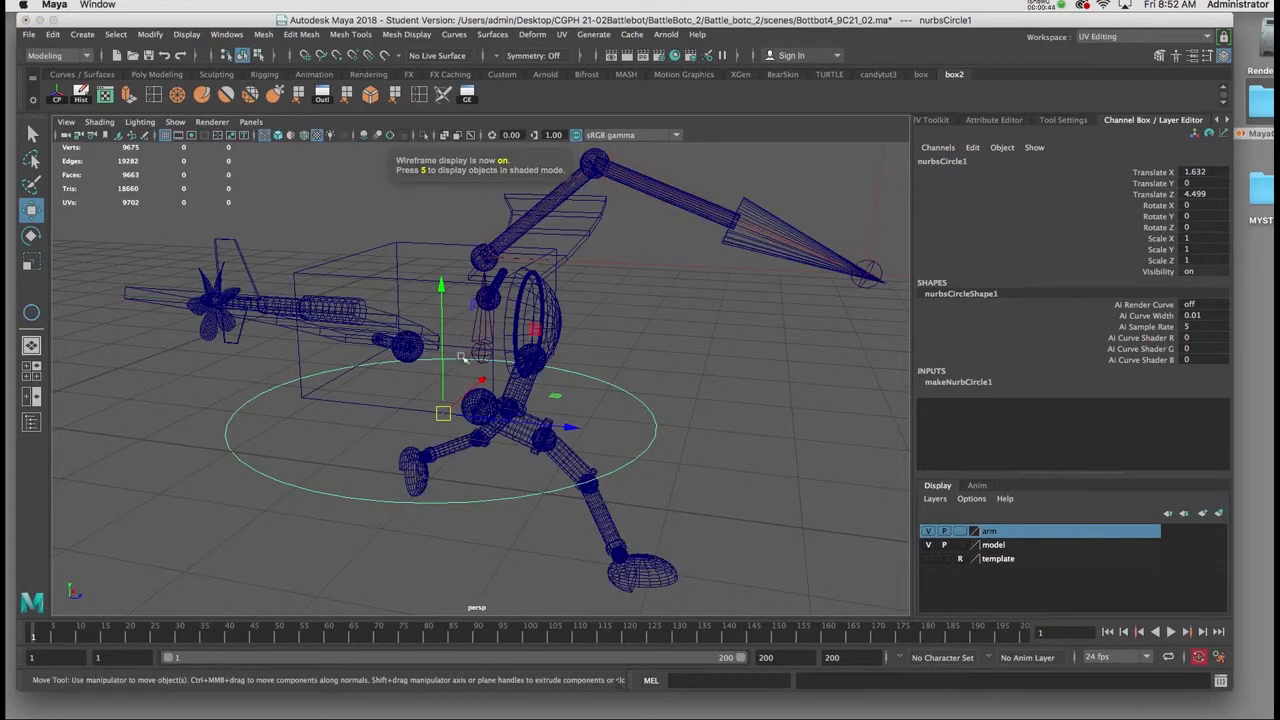
{"action": "left_click", "coordinate": [484, 355]}
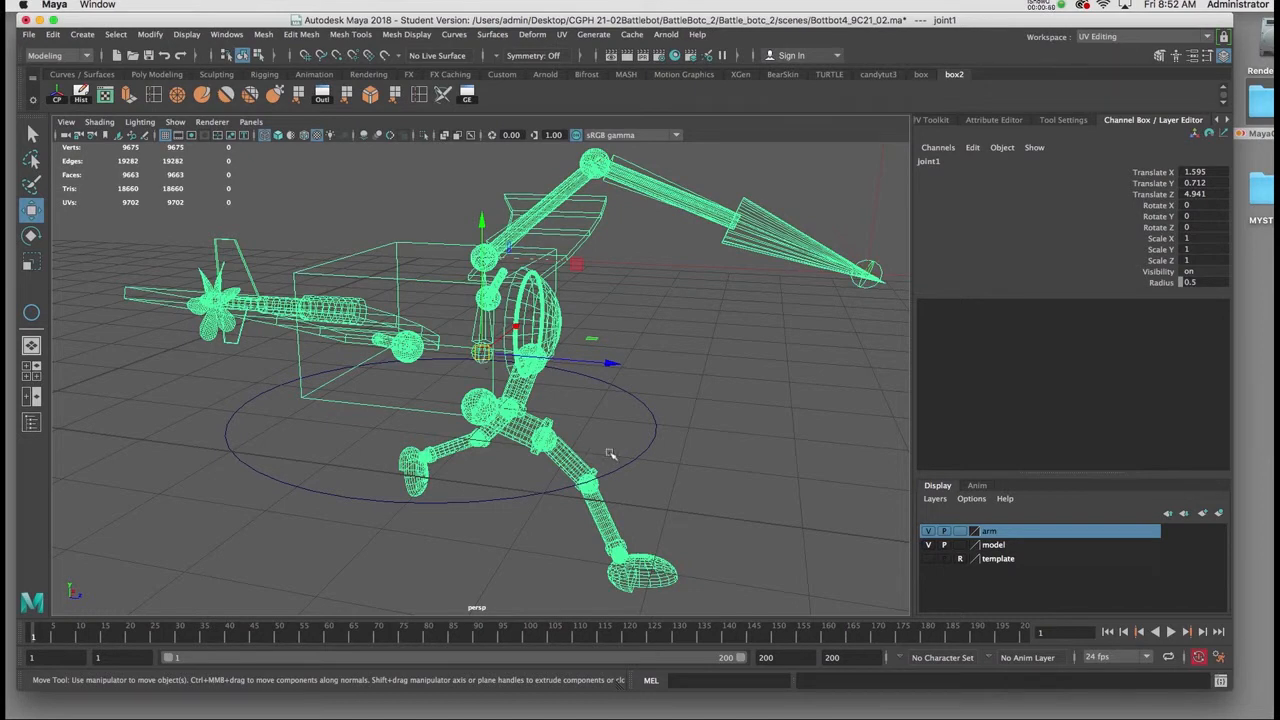
{"action": "left_click", "coordinate": [656, 434]}
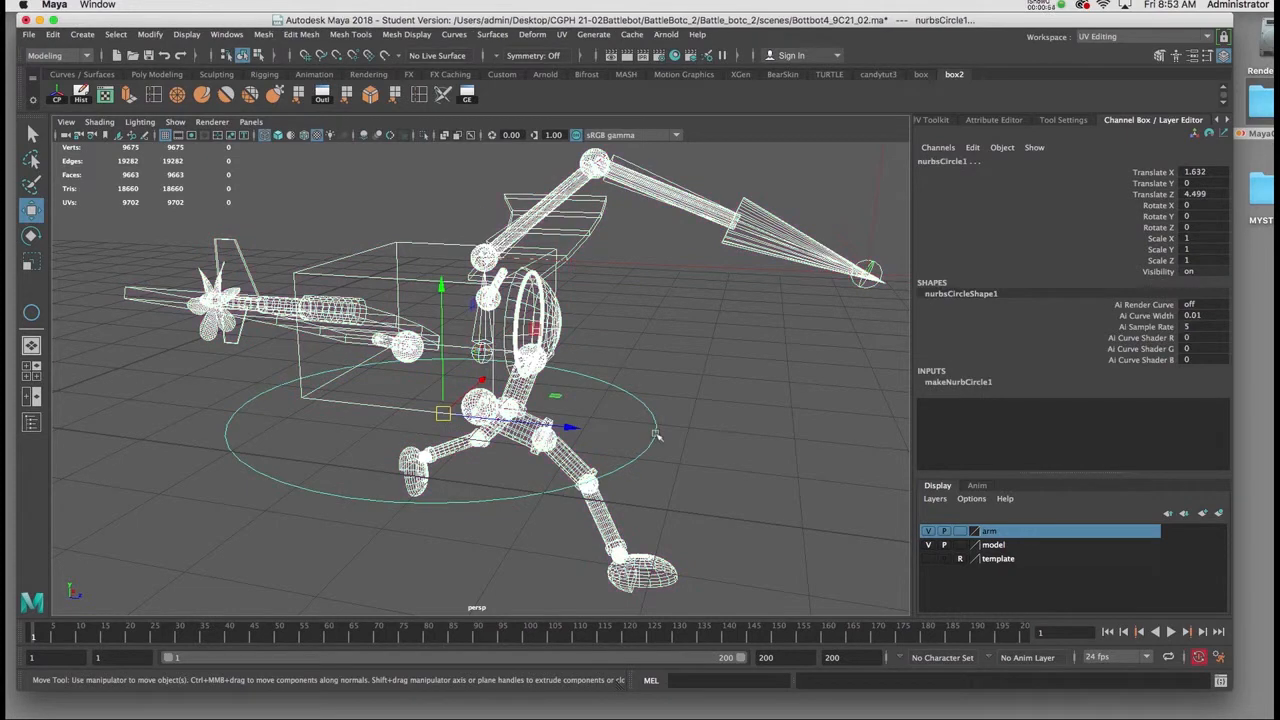
{"action": "key", "text": "p"}
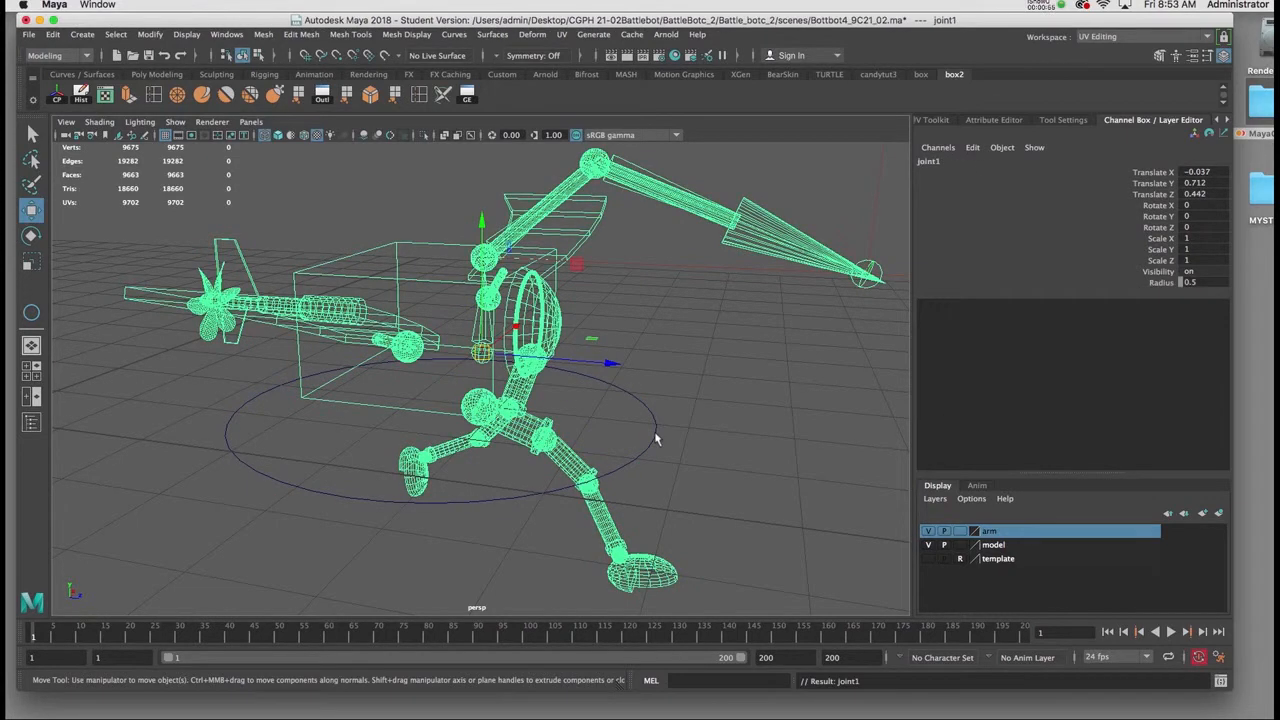
{"action": "left_click", "coordinate": [695, 430]}
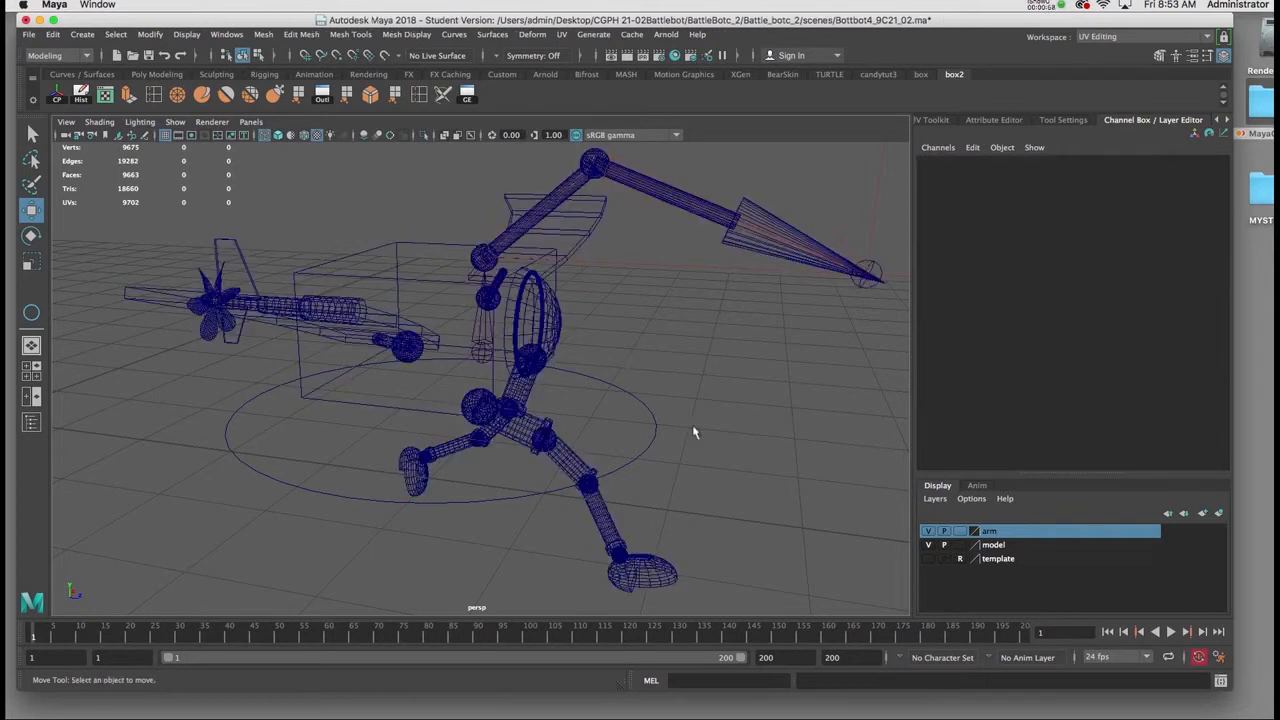
Move the NURBS circle with the attached robot forward to about Translate Z 4.62.
{"action": "left_click", "coordinate": [653, 438]}
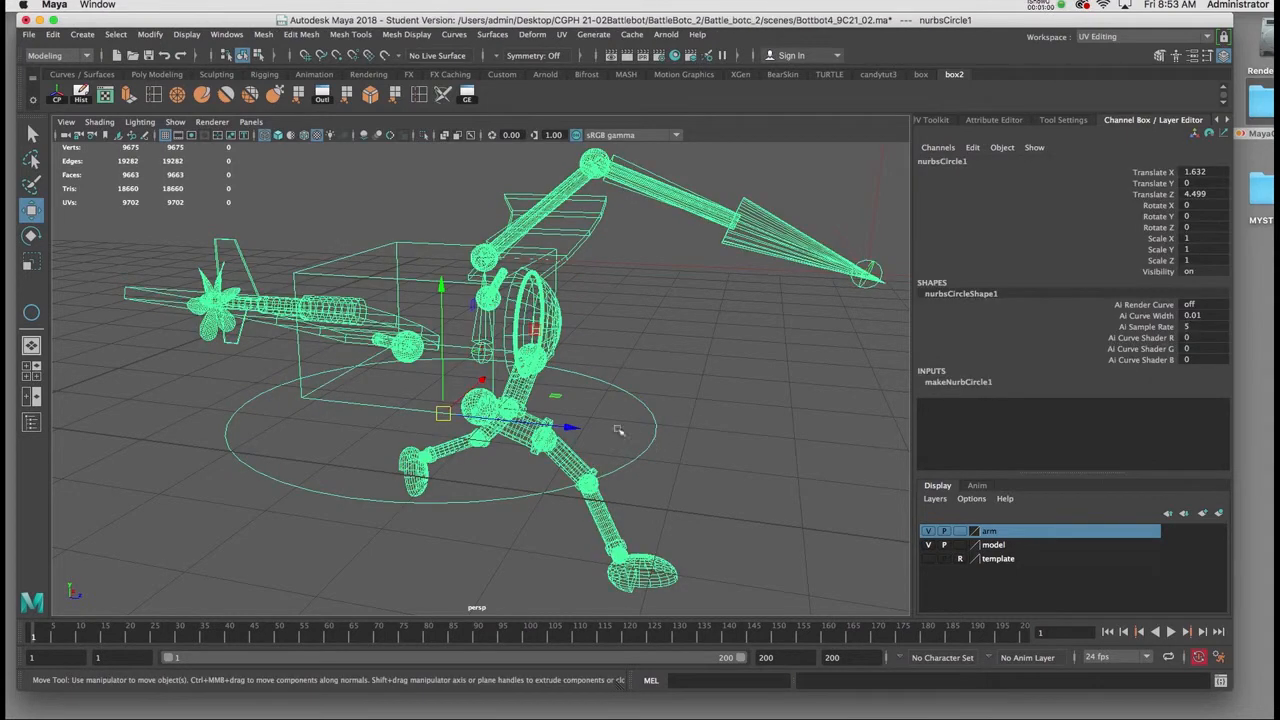
{"action": "left_click_drag", "start_coordinate": [579, 431], "coordinate": [643, 387]}
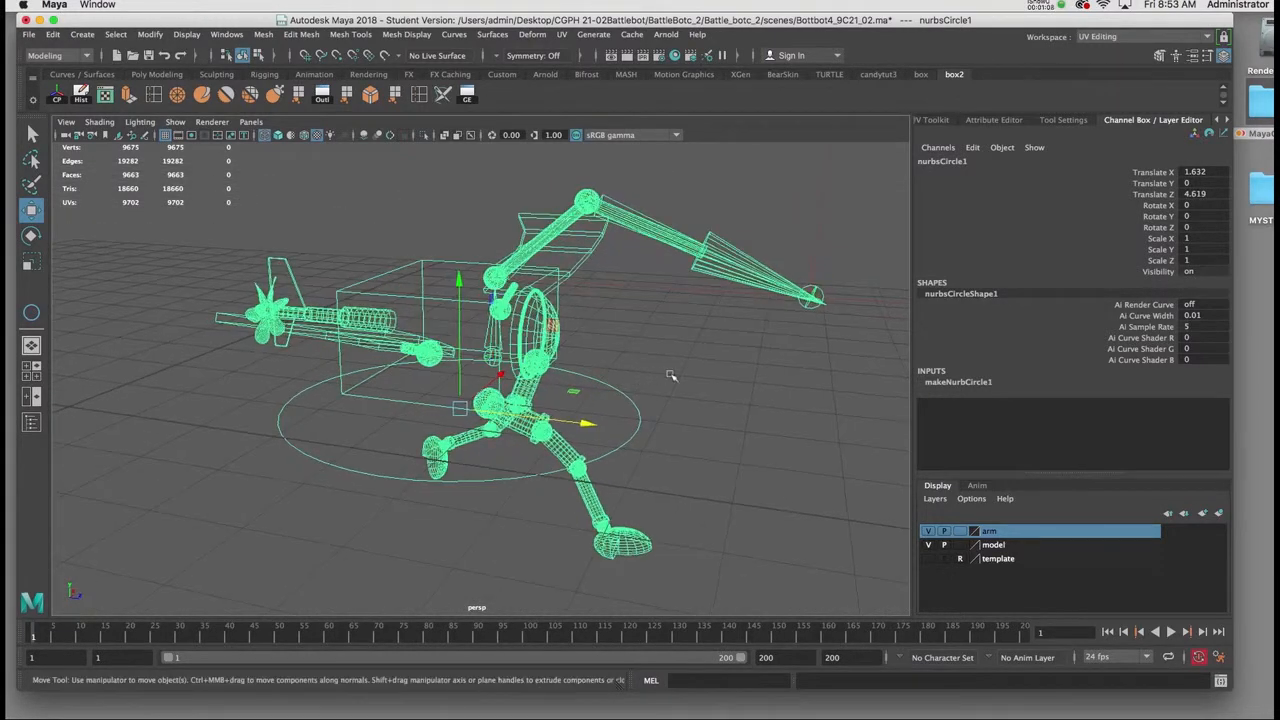
{"action": "left_click", "coordinate": [660, 387]}
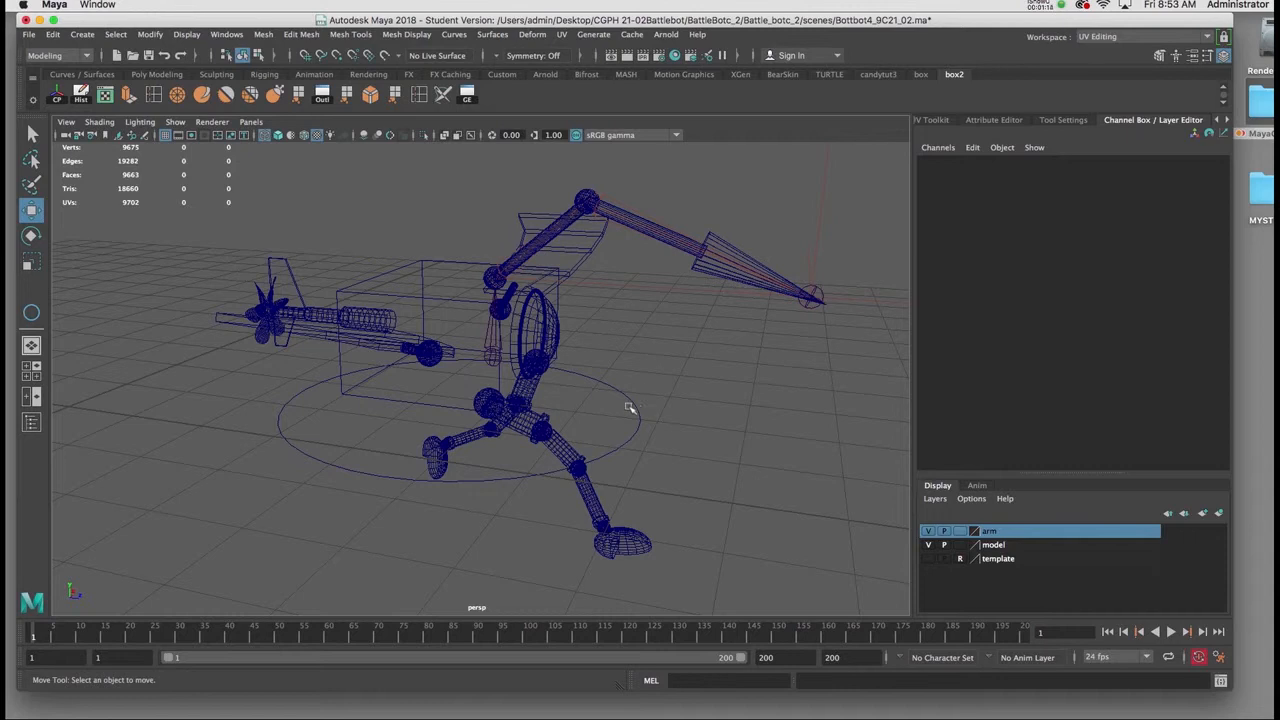
Parent the IK handle at the arm's tip to the NURBS circle.
{"action": "middle_click_drag", "start_coordinate": [677, 392], "coordinate": [580, 389], "text": "alt"}
{"action": "right_click_drag", "start_coordinate": [620, 343], "coordinate": [612, 318], "text": "alt"}
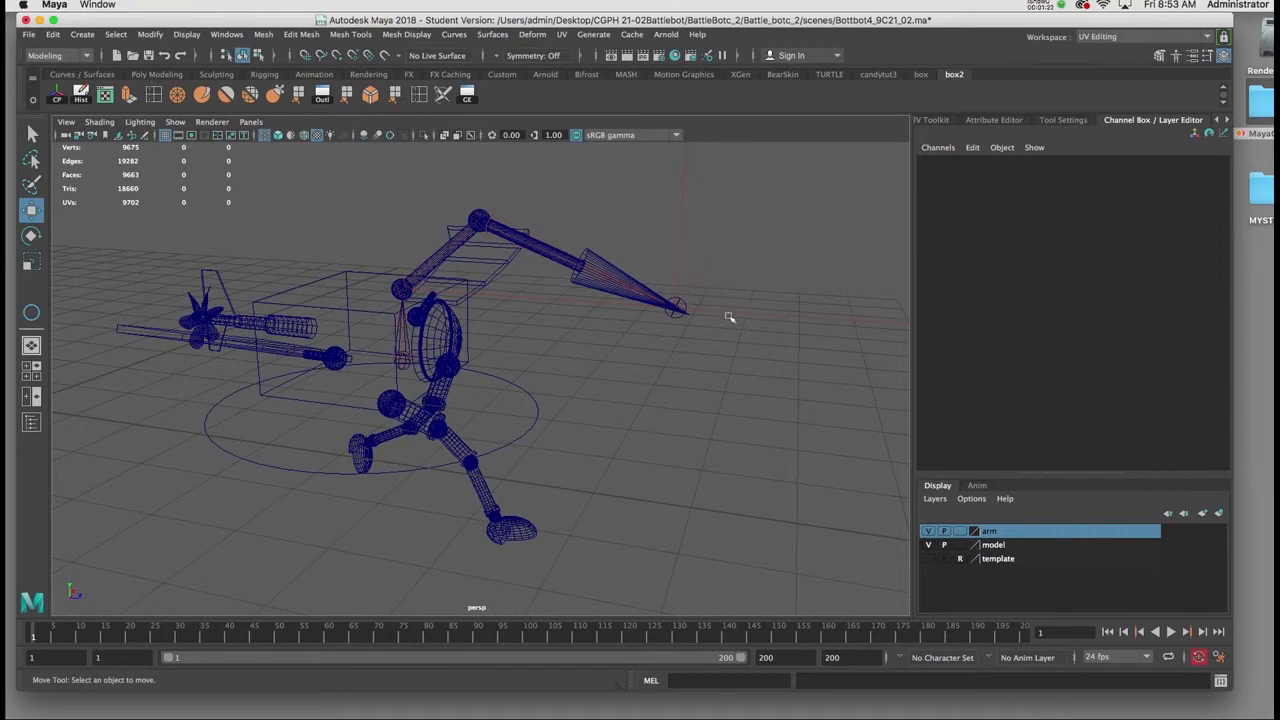
{"action": "right_click_drag", "start_coordinate": [707, 271], "coordinate": [726, 306], "text": "alt"}
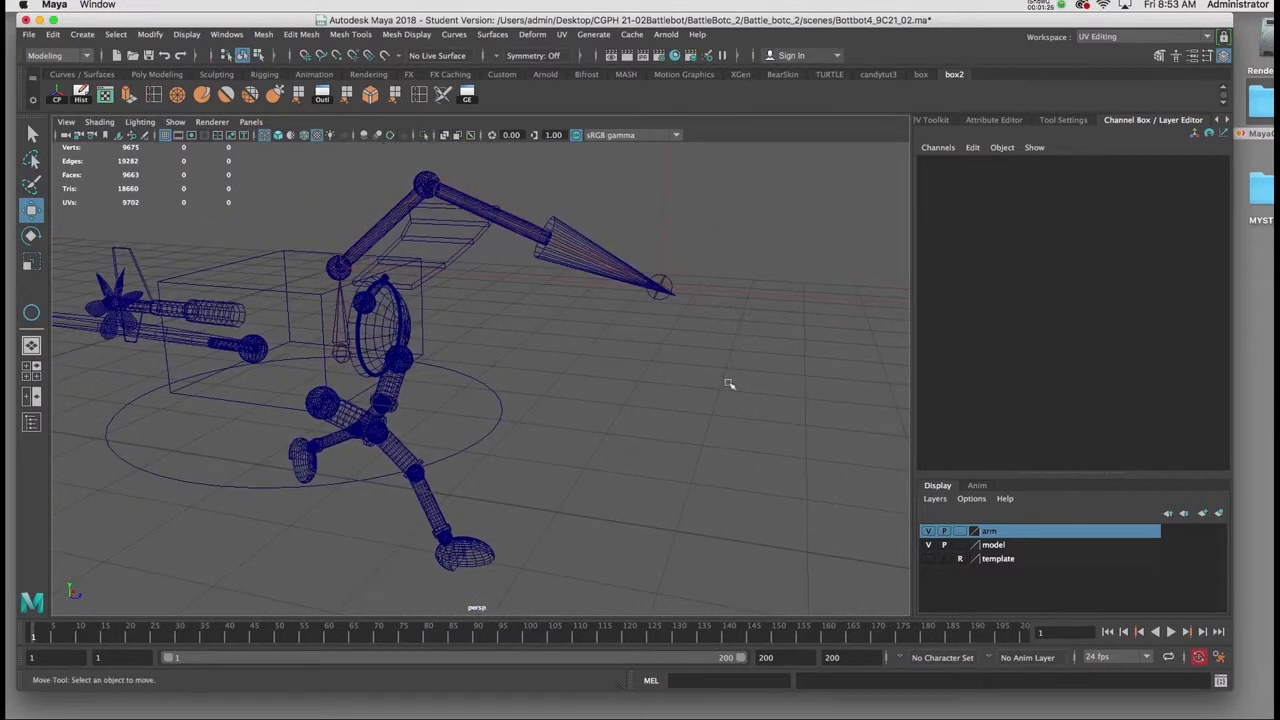
{"action": "left_click", "coordinate": [739, 296]}
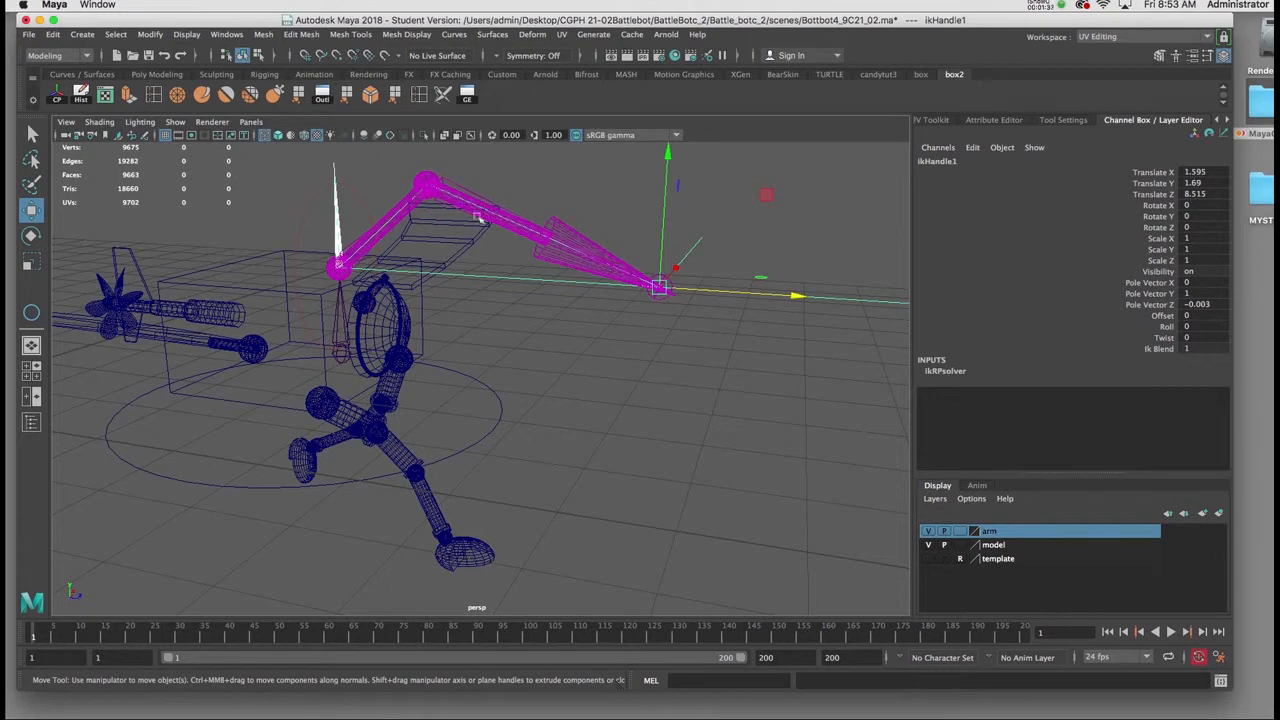
{"action": "left_click", "coordinate": [500, 402]}
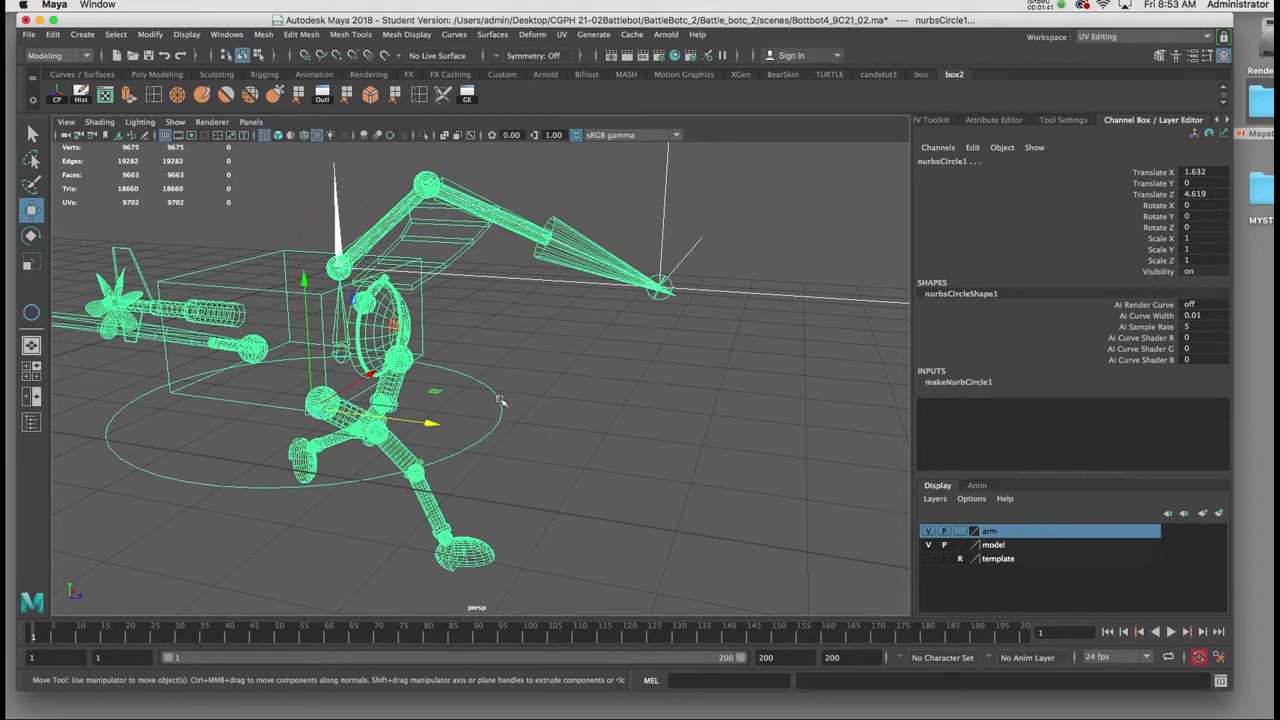
{"action": "key", "text": "p"}
{"action": "left_click", "coordinate": [500, 404]}
{"action": "left_click_drag", "start_coordinate": [523, 431], "coordinate": [270, 517], "text": "alt"}
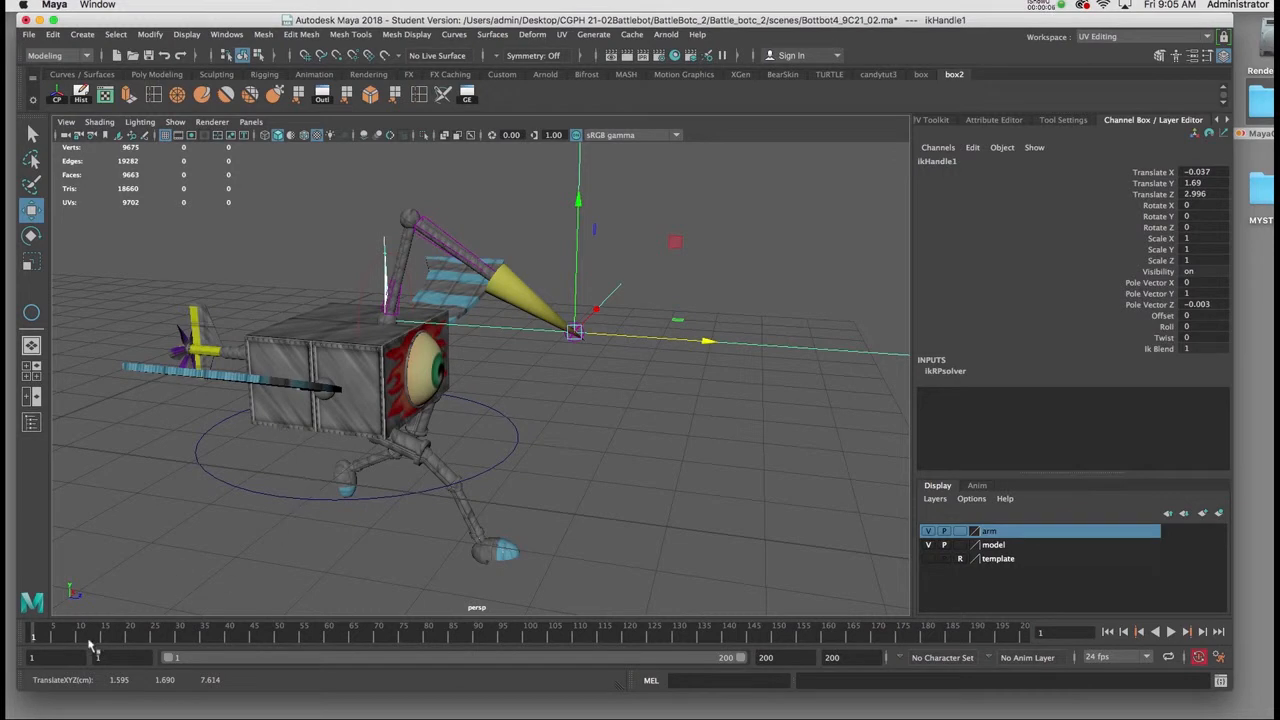
At frame 1, move the IK handle to about Translate Y 2.52, Z 2.15 and key its three translate channels.
{"action": "left_click_drag", "start_coordinate": [92, 637], "coordinate": [11, 637]}
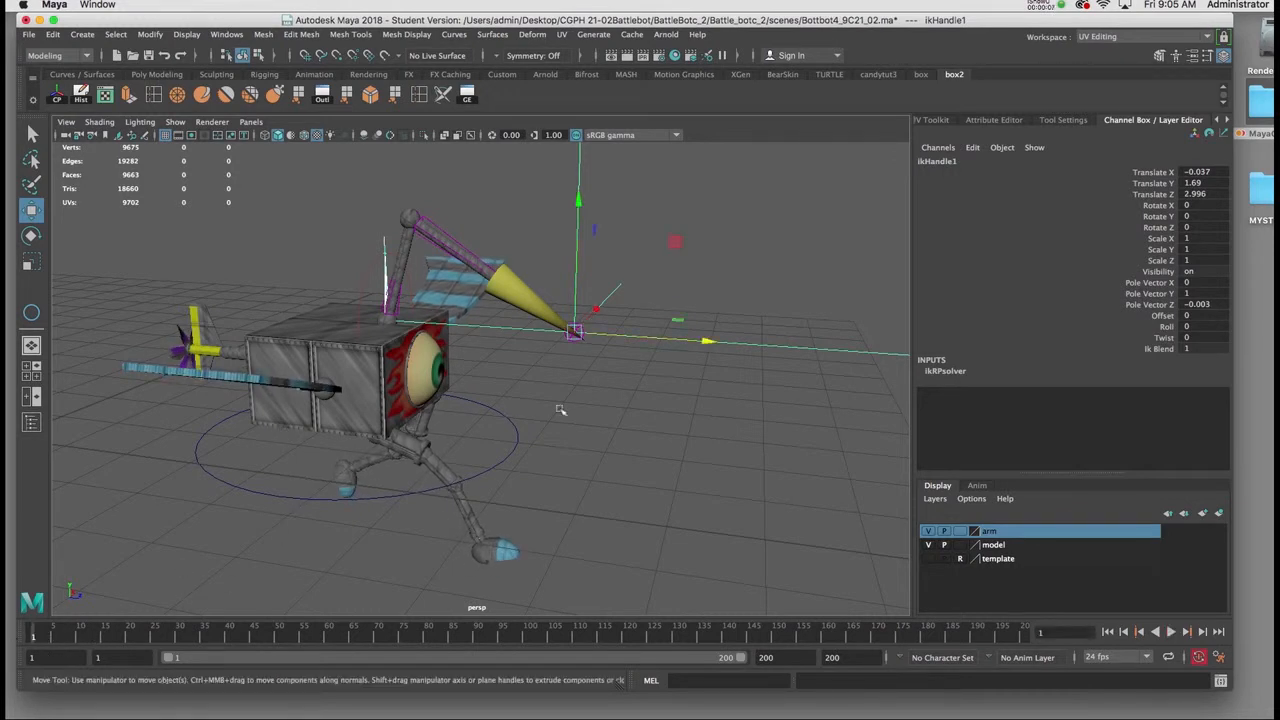
{"action": "left_click_drag", "start_coordinate": [621, 334], "coordinate": [584, 268]}
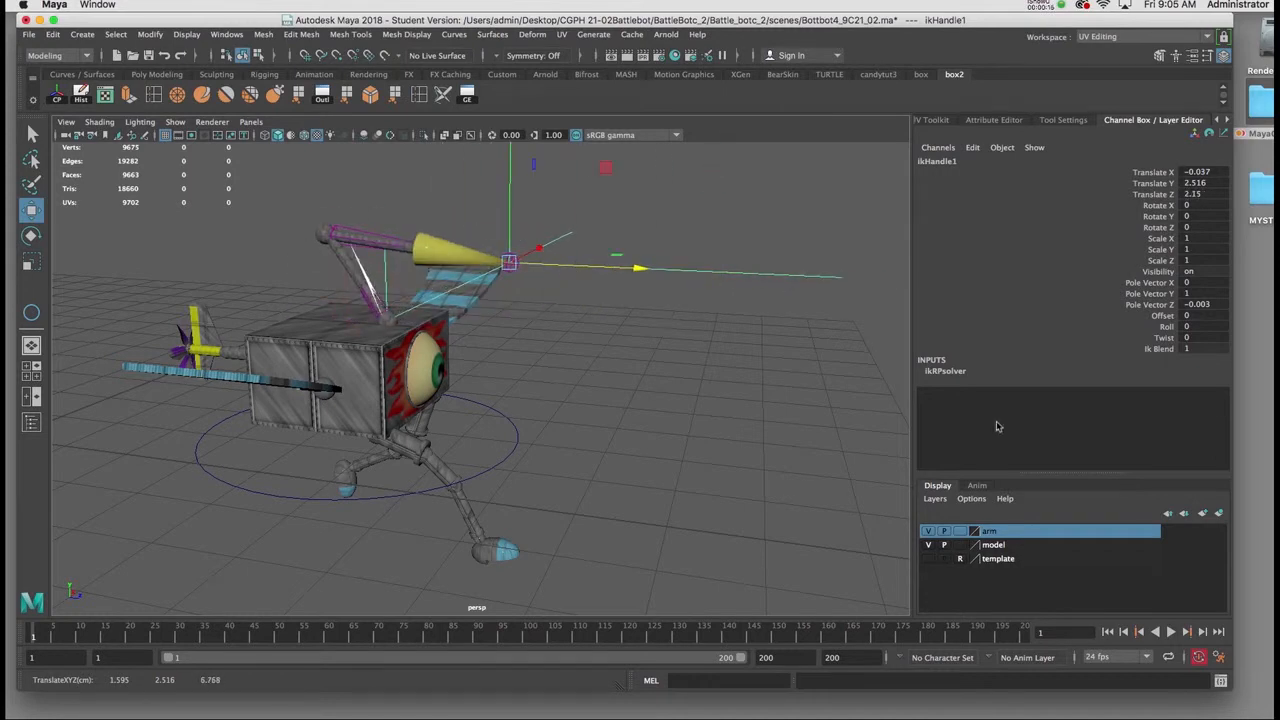
{"action": "left_click_drag", "start_coordinate": [1128, 173], "coordinate": [1150, 194]}
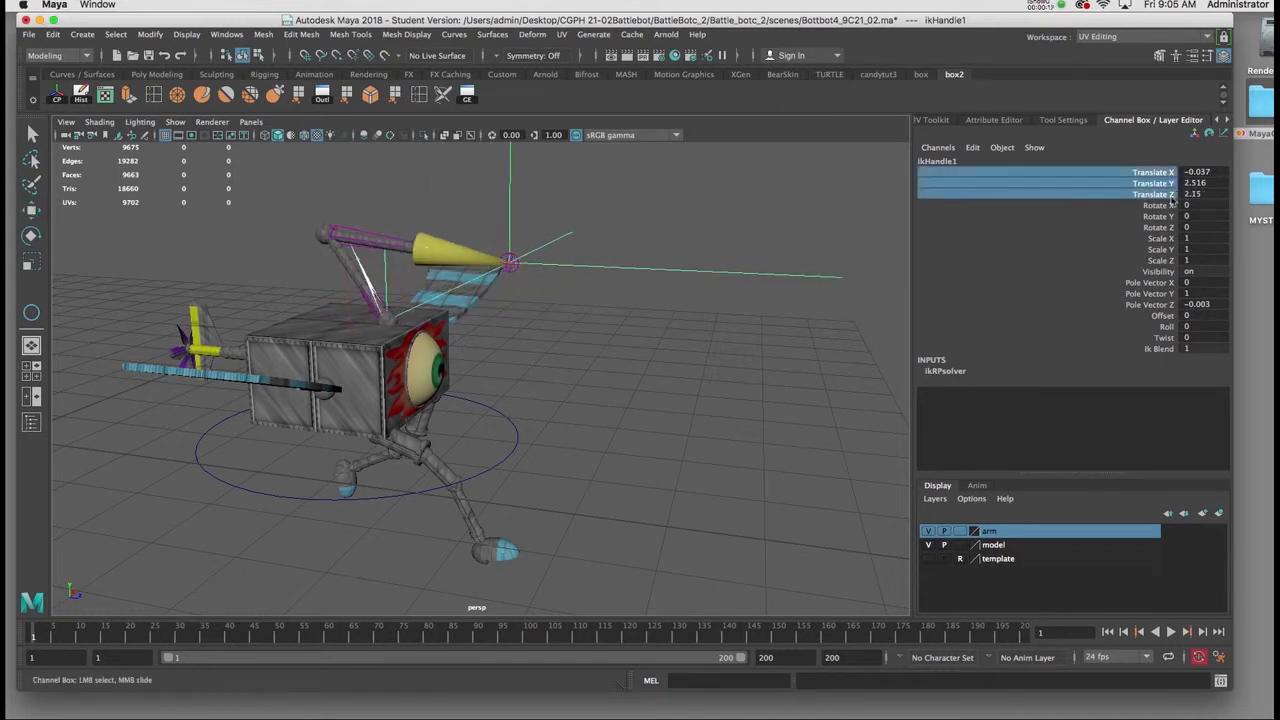
{"action": "right_click", "coordinate": [1151, 181]}
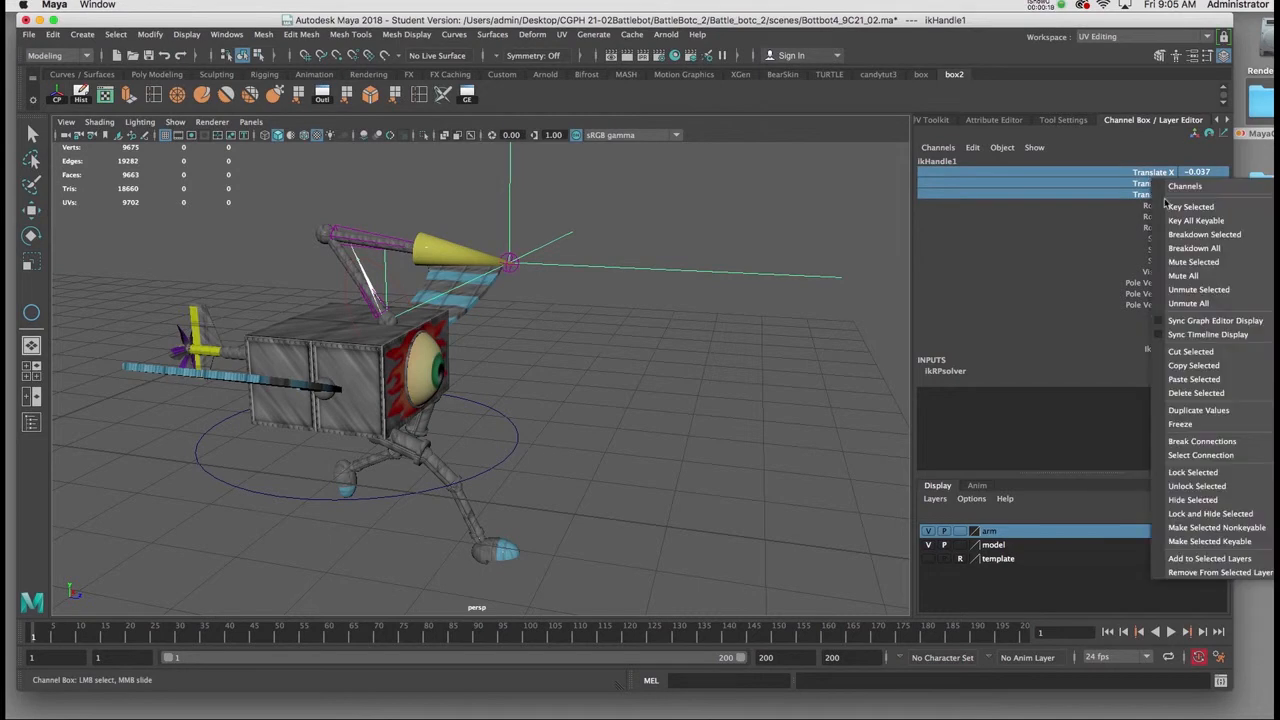
{"action": "left_click", "coordinate": [1168, 206]}
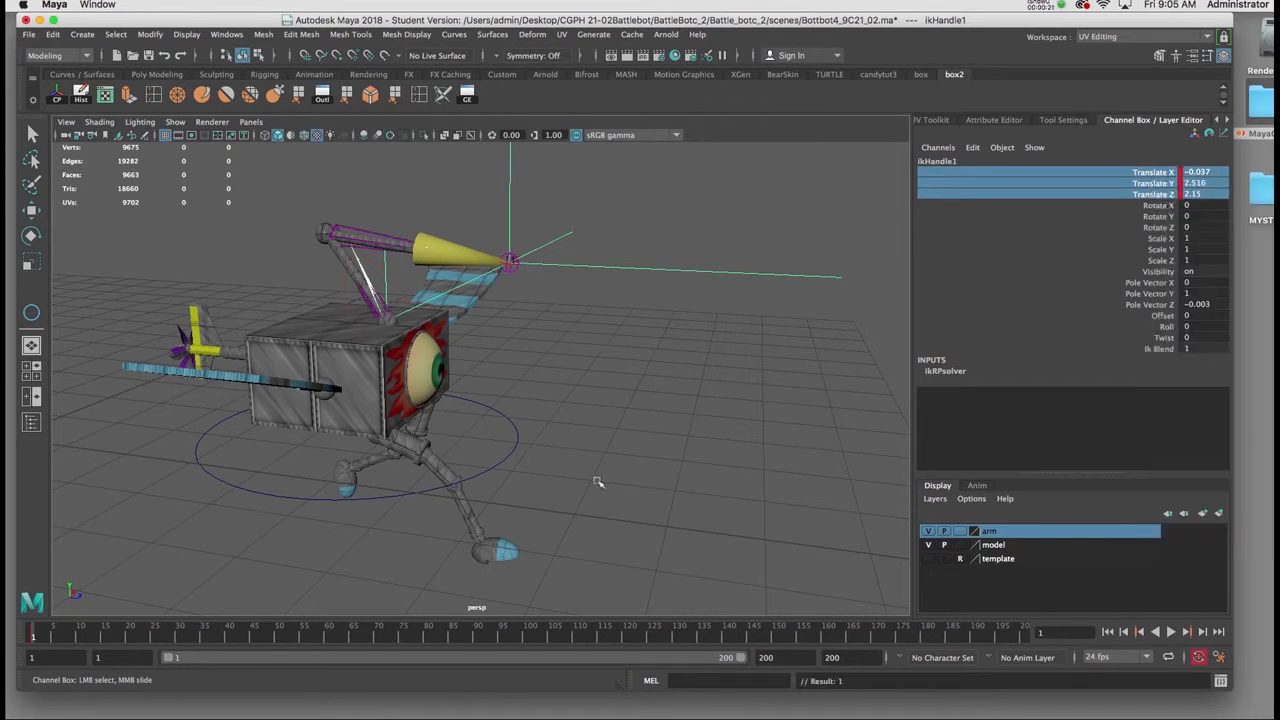
At frame 50, extend the arm by moving the IK handle to about Translate Y 1.6, Z 3.96.
{"action": "left_click", "coordinate": [278, 637]}
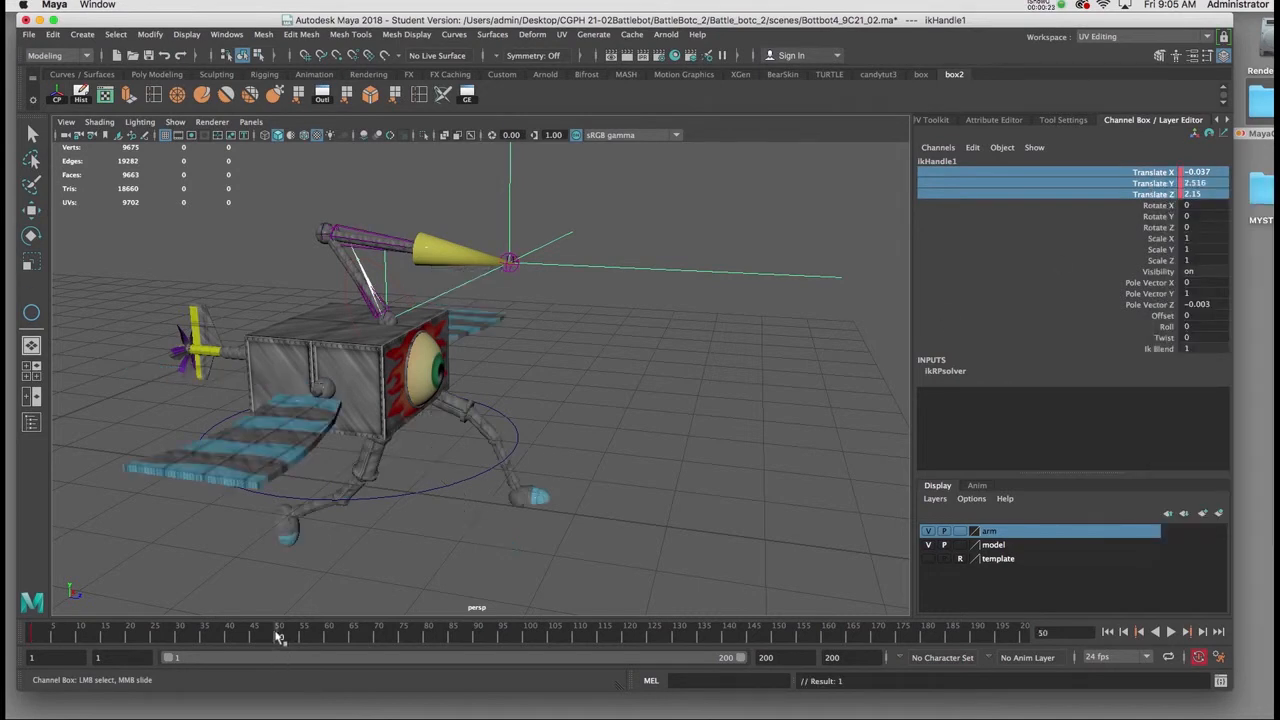
{"action": "key", "text": "w"}
{"action": "left_click_drag", "start_coordinate": [565, 267], "coordinate": [722, 277]}
{"action": "left_click_drag", "start_coordinate": [660, 233], "coordinate": [656, 310]}
{"action": "mouse_move", "coordinate": [737, 357]}
{"action": "left_mouse_down"}
{"action": "mouse_move", "coordinate": [758, 351]}
{"action": "mouse_move", "coordinate": [730, 349]}
{"action": "mouse_move", "coordinate": [727, 362]}
{"action": "left_mouse_up"}
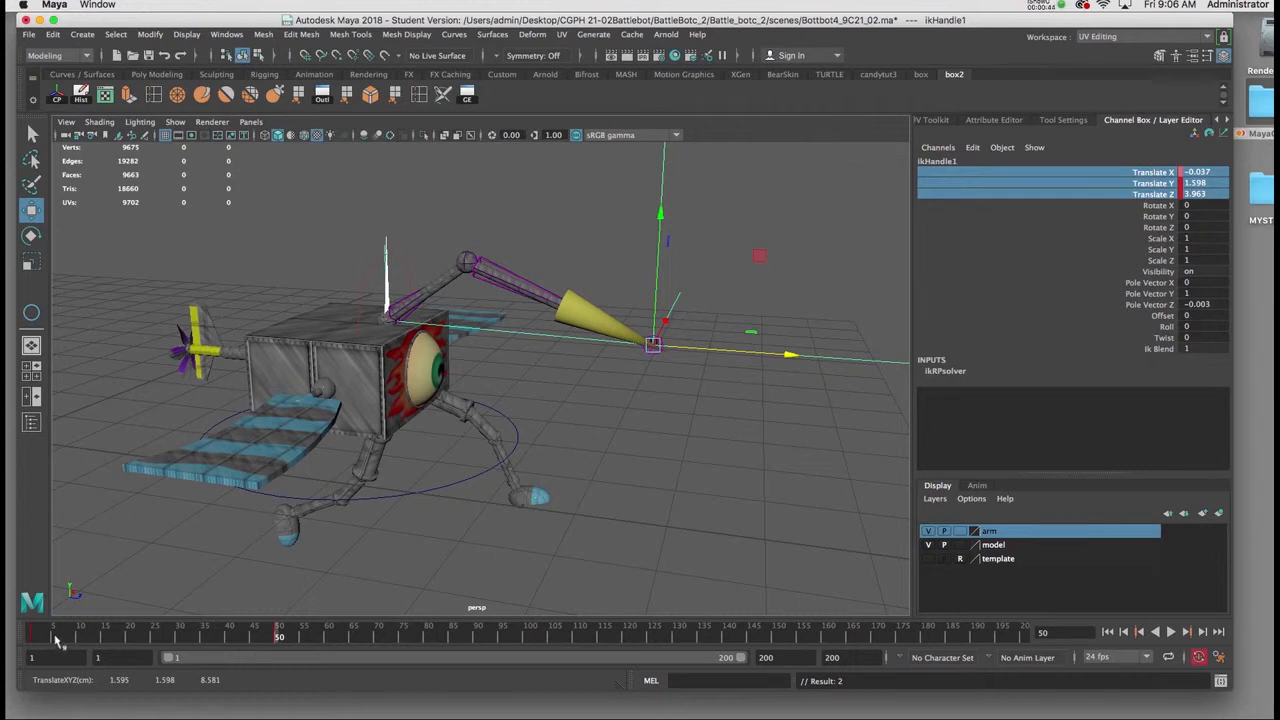
Copy the IK handle's frame 1 keys and paste them at frame 100.
{"action": "left_click_drag", "start_coordinate": [57, 638], "coordinate": [24, 636], "text": "shift"}
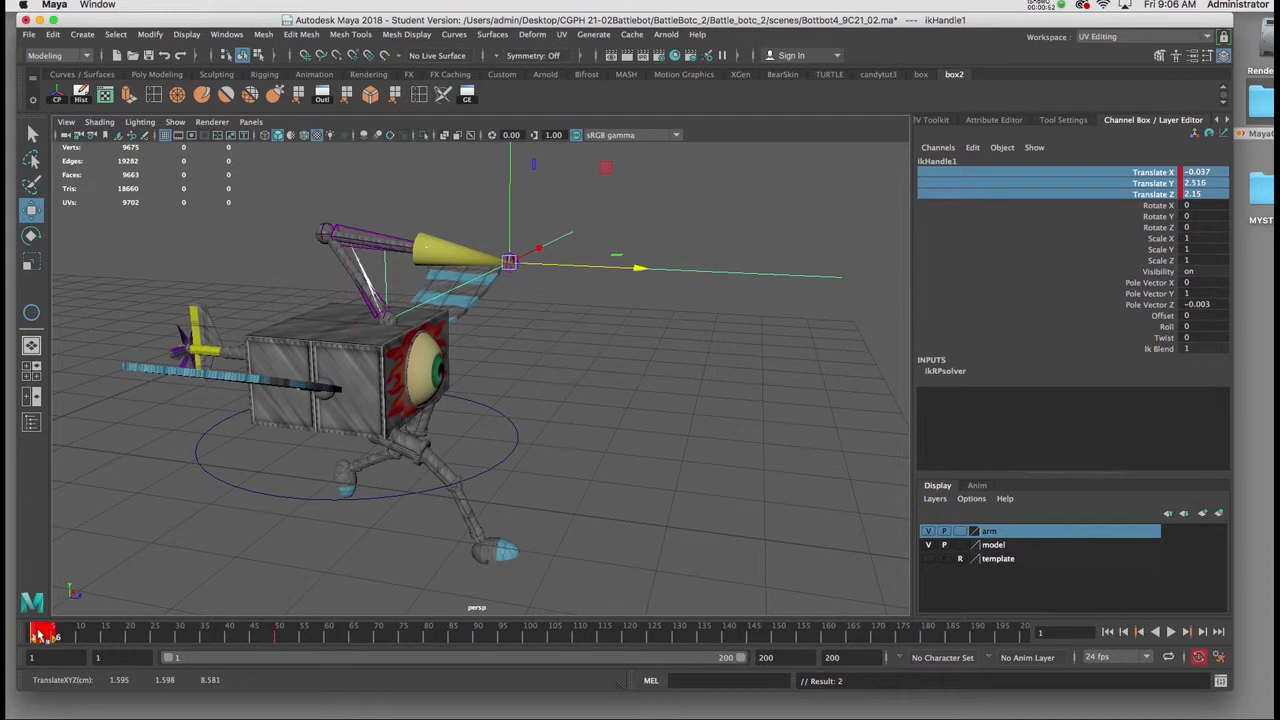
{"action": "right_click", "coordinate": [41, 634]}
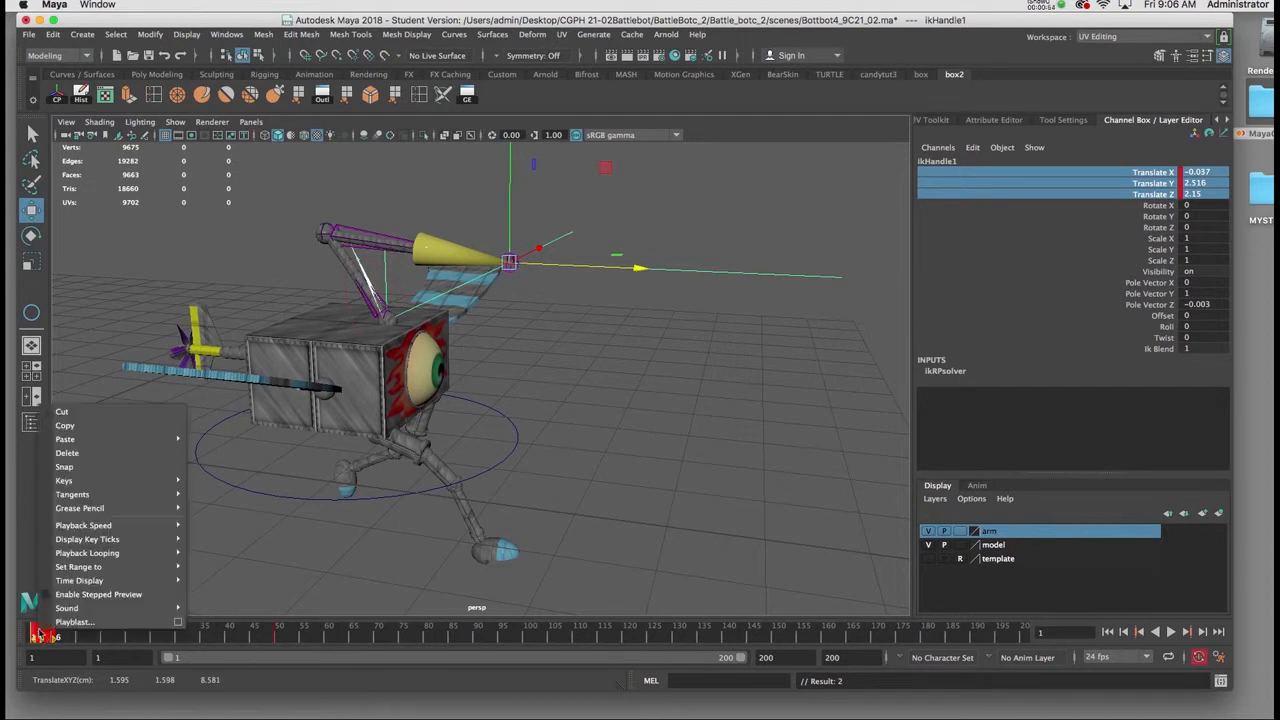
{"action": "left_click", "coordinate": [81, 428]}
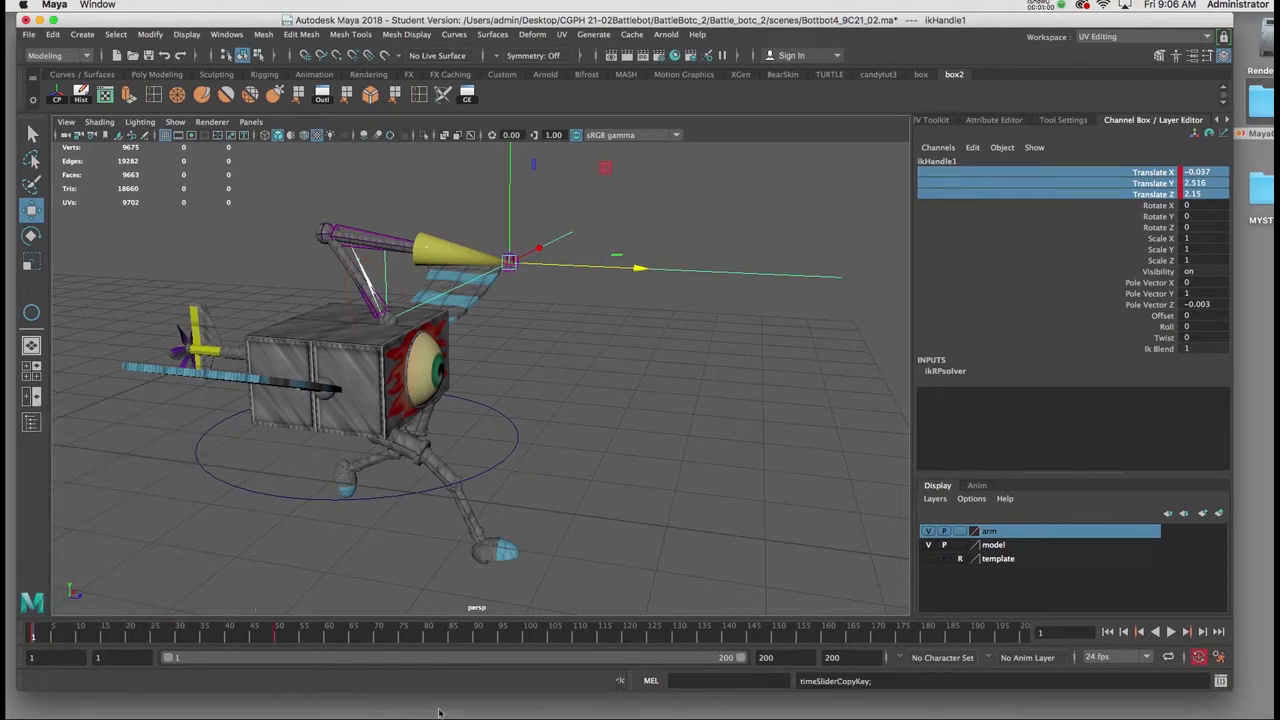
{"action": "left_click", "coordinate": [528, 636]}
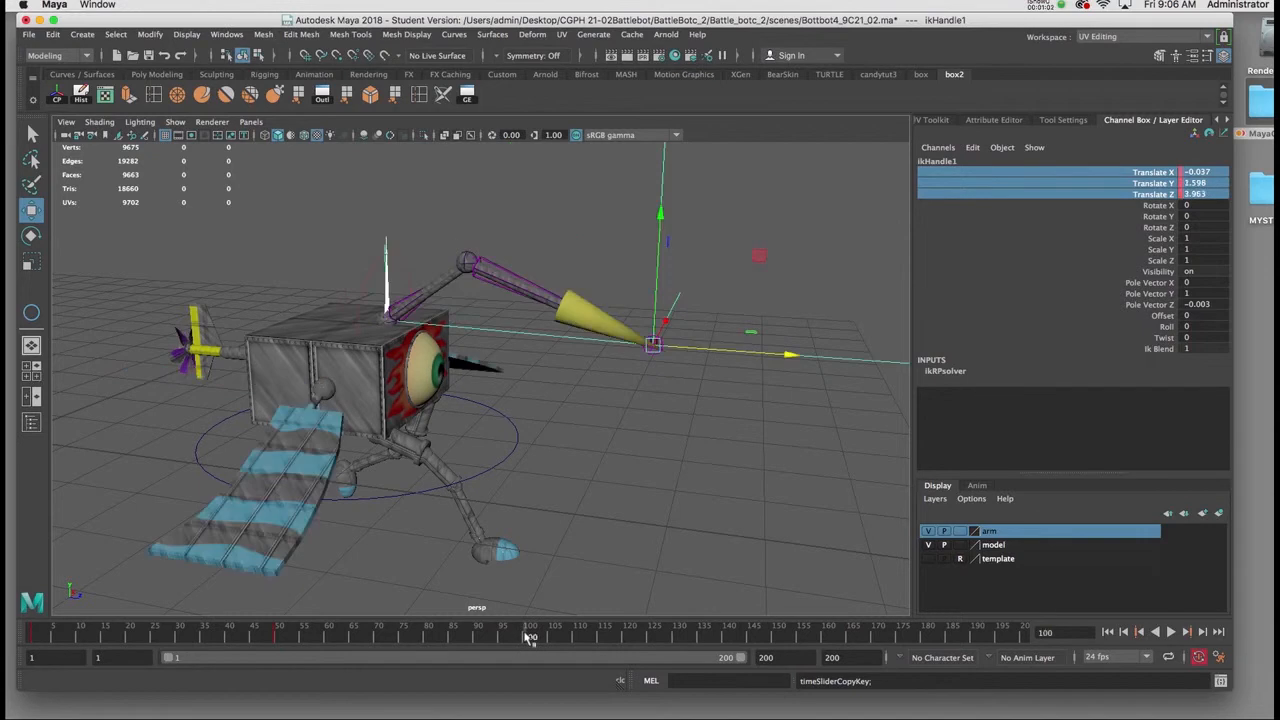
{"action": "right_click", "coordinate": [528, 638]}
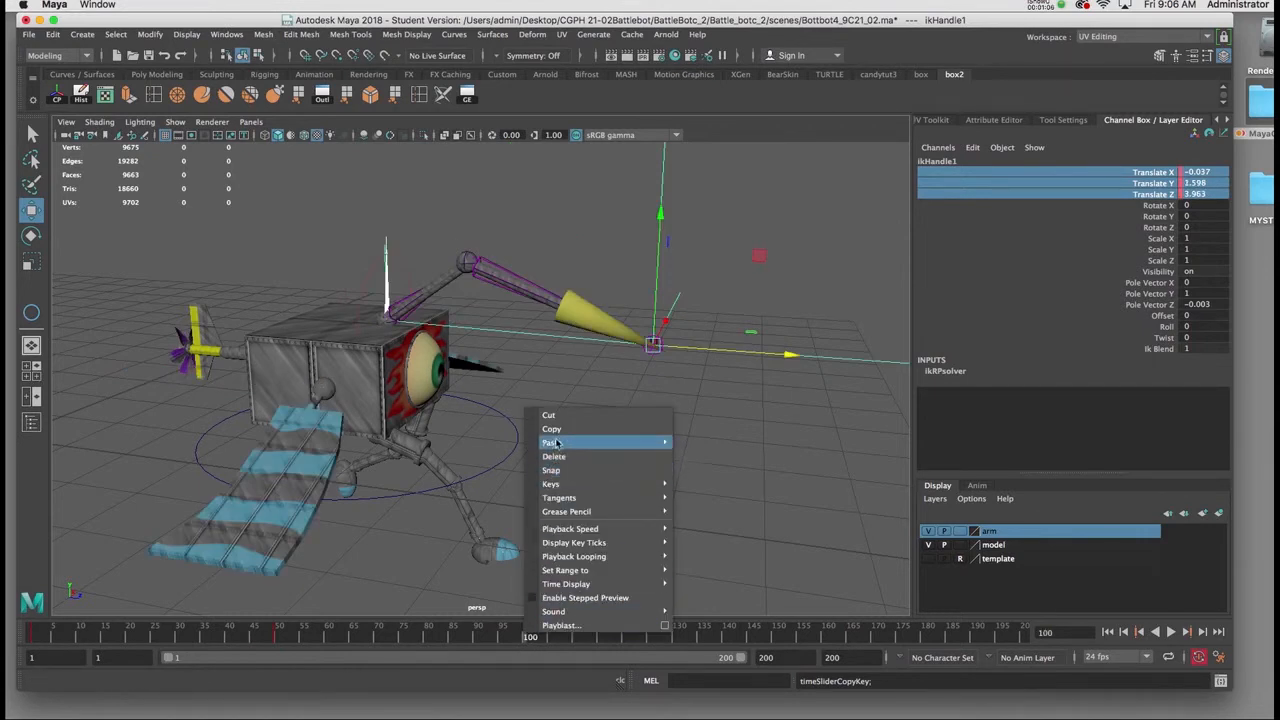
{"action": "mouse_move", "coordinate": [557, 443]}
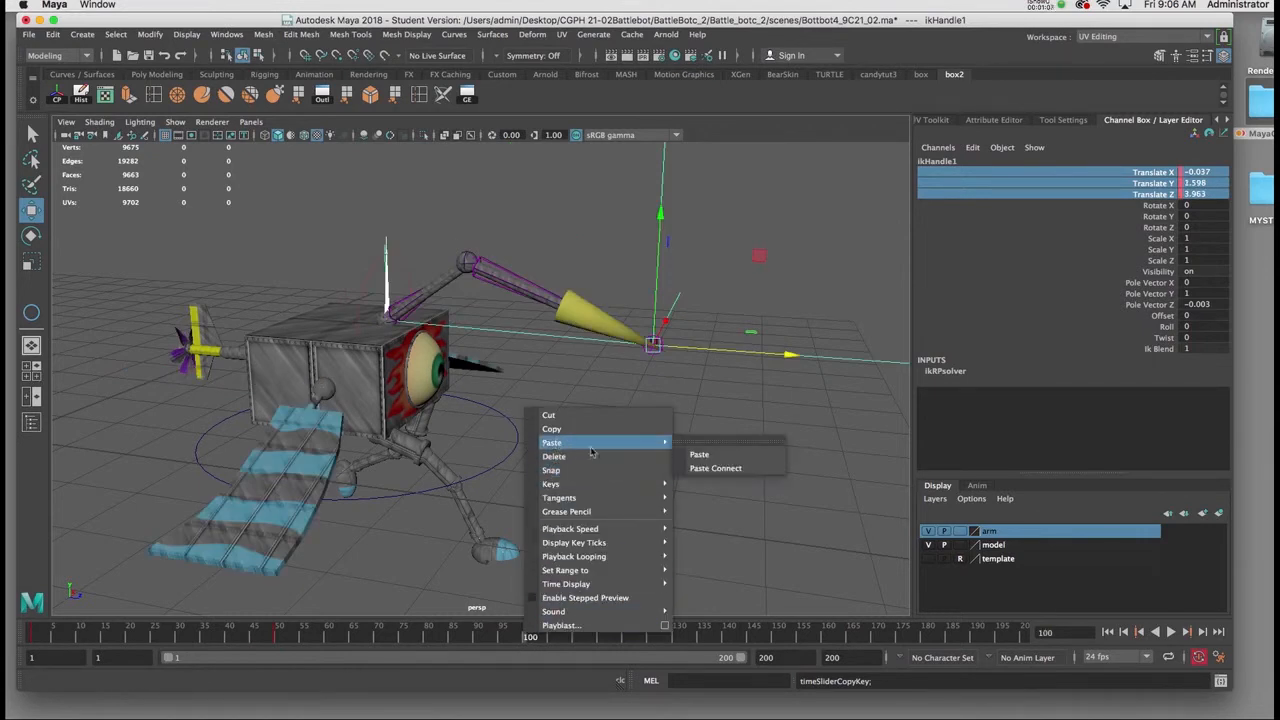
{"action": "left_click", "coordinate": [701, 455]}
Play and scrub the animation to review the arm's motion, ending at frame 50.
{"action": "key", "text": "alt+v"}
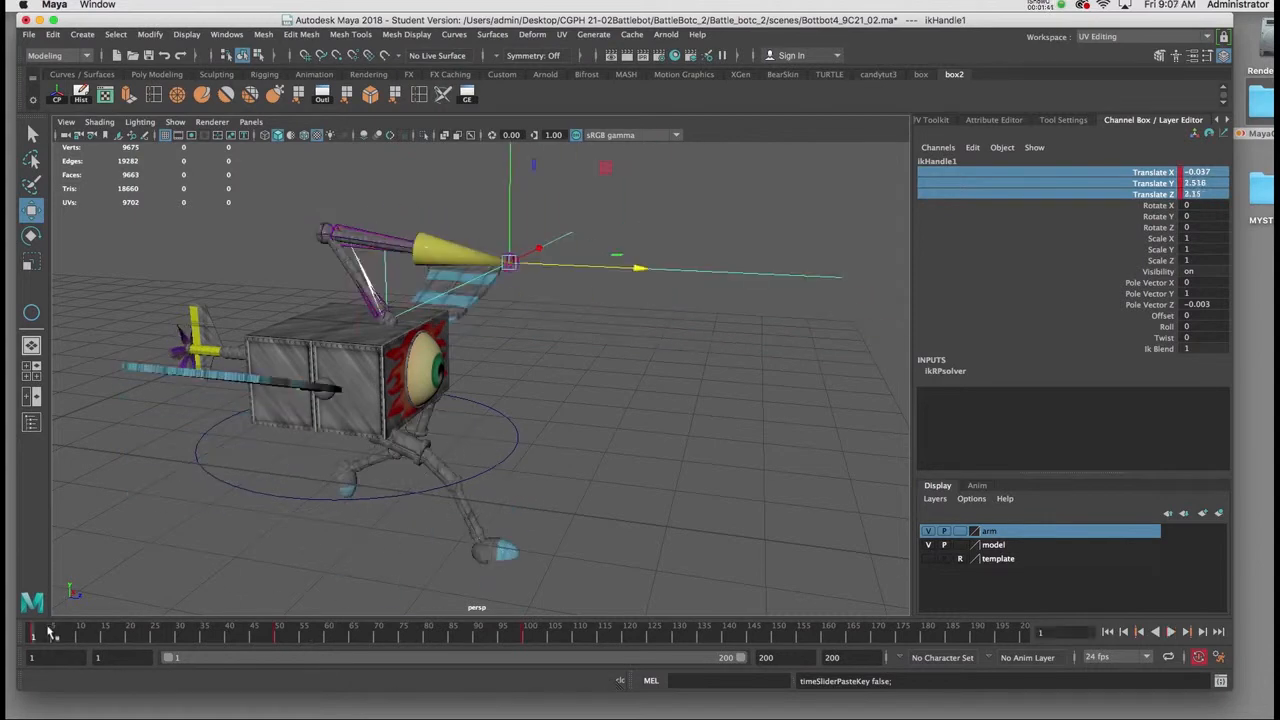
{"action": "left_click_drag", "start_coordinate": [128, 638], "coordinate": [343, 634]}
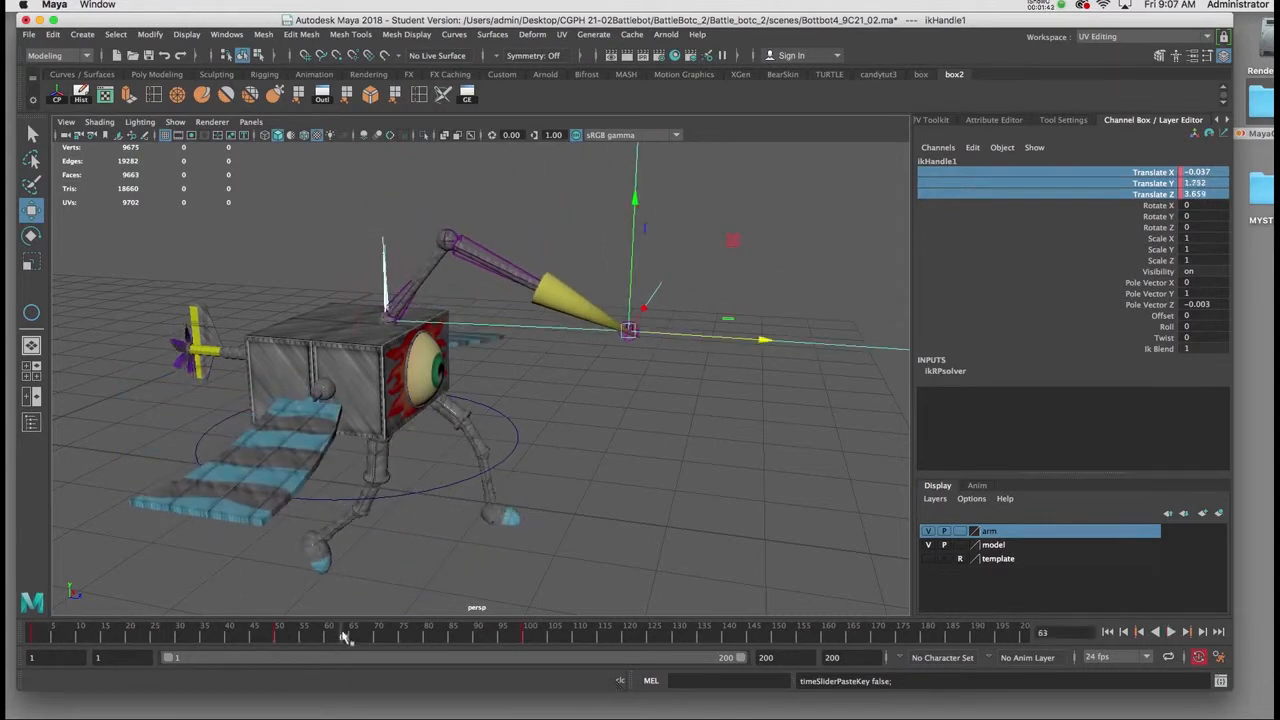
{"action": "key", "text": "alt+v"}
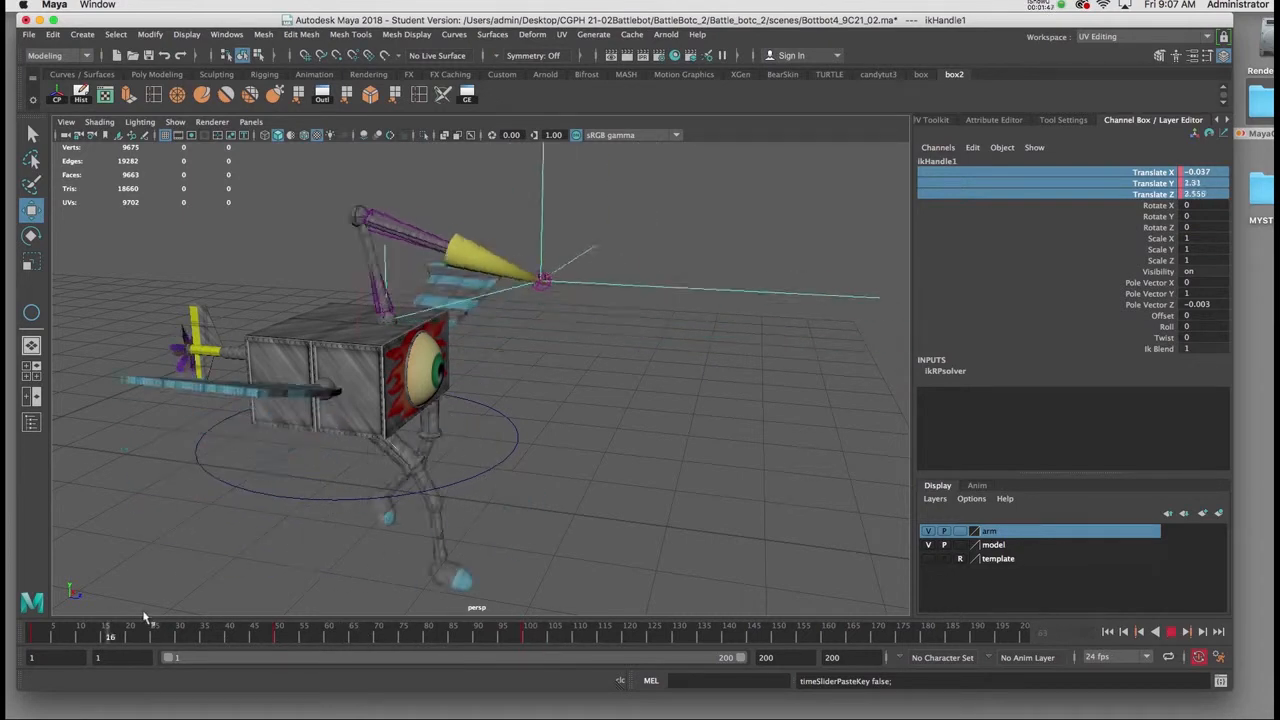
{"action": "left_click", "coordinate": [281, 632]}
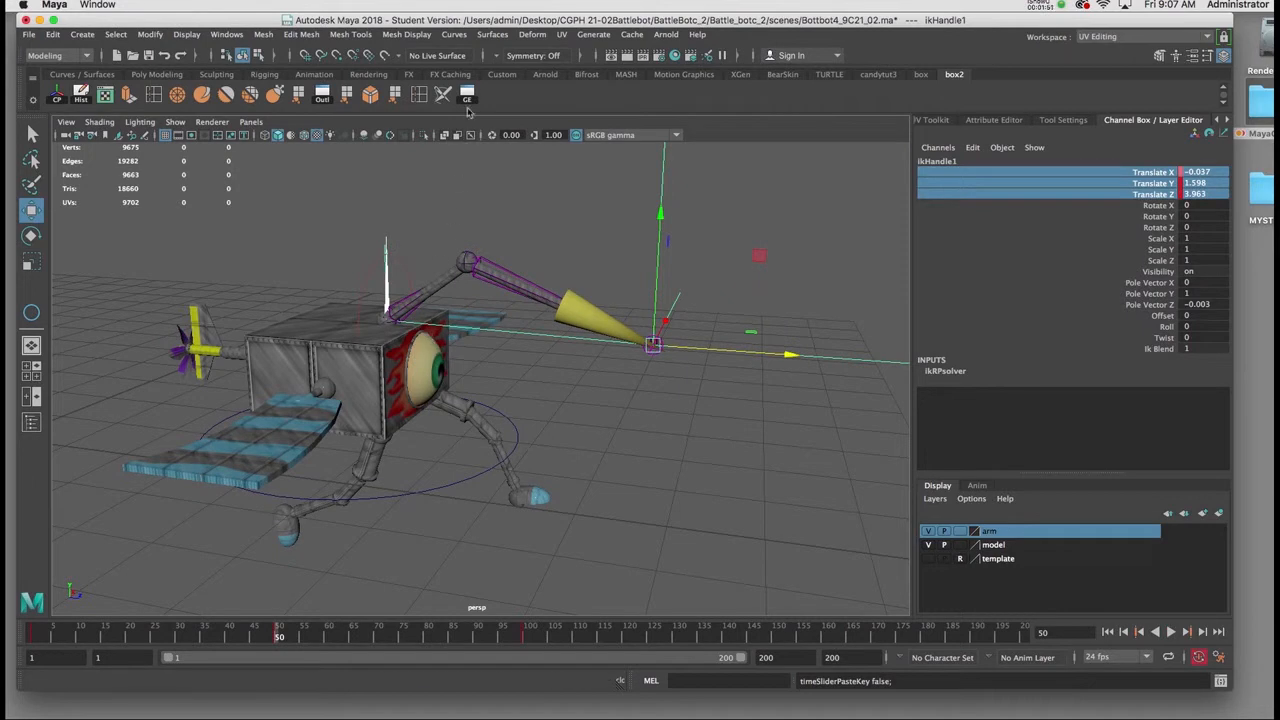
Open the Graph Editor for the IK handle and select its Translate X, Y and Z curves.
{"action": "left_click", "coordinate": [226, 35]}
{"action": "mouse_move", "coordinate": [360, 97]}
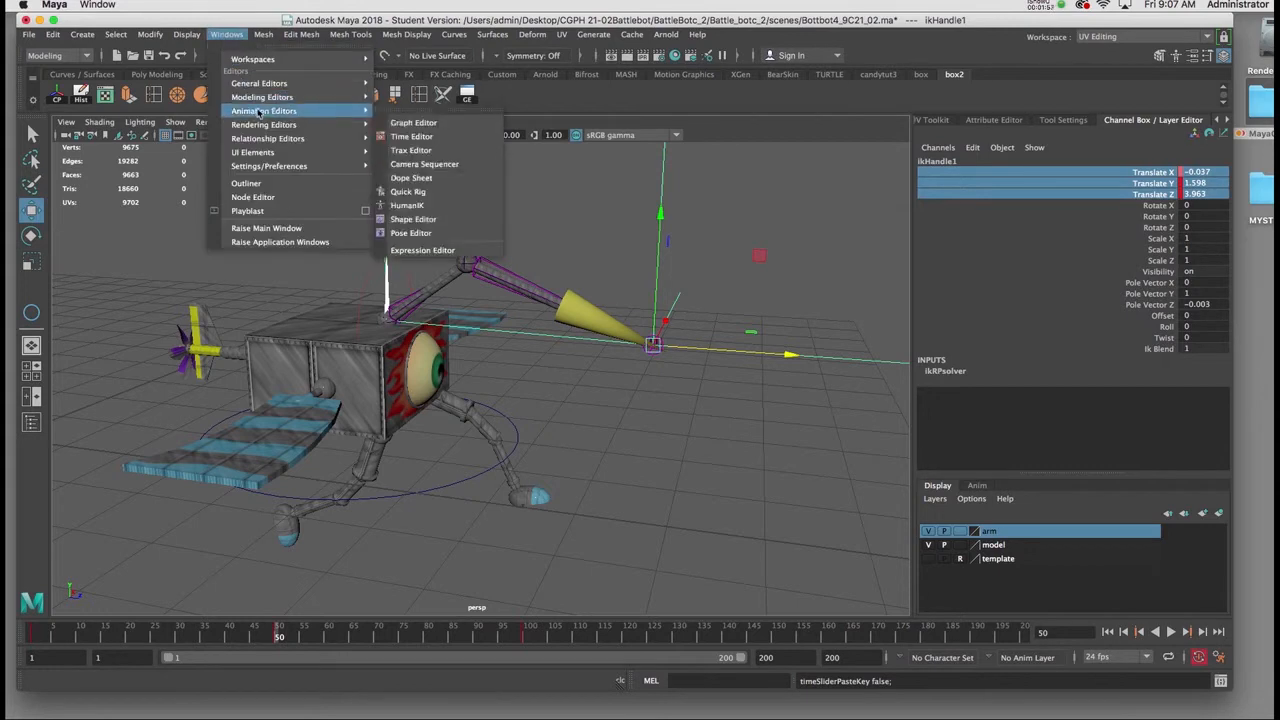
{"action": "mouse_move", "coordinate": [357, 122]}
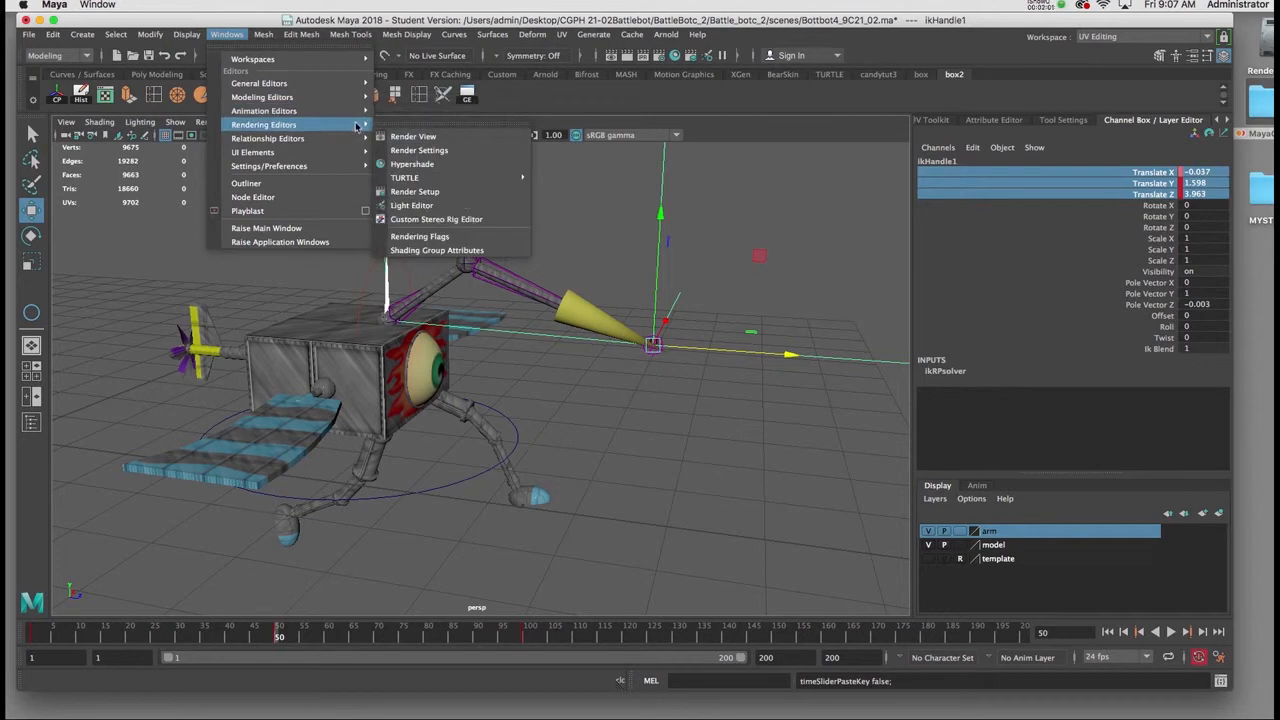
{"action": "left_click", "coordinate": [414, 122]}
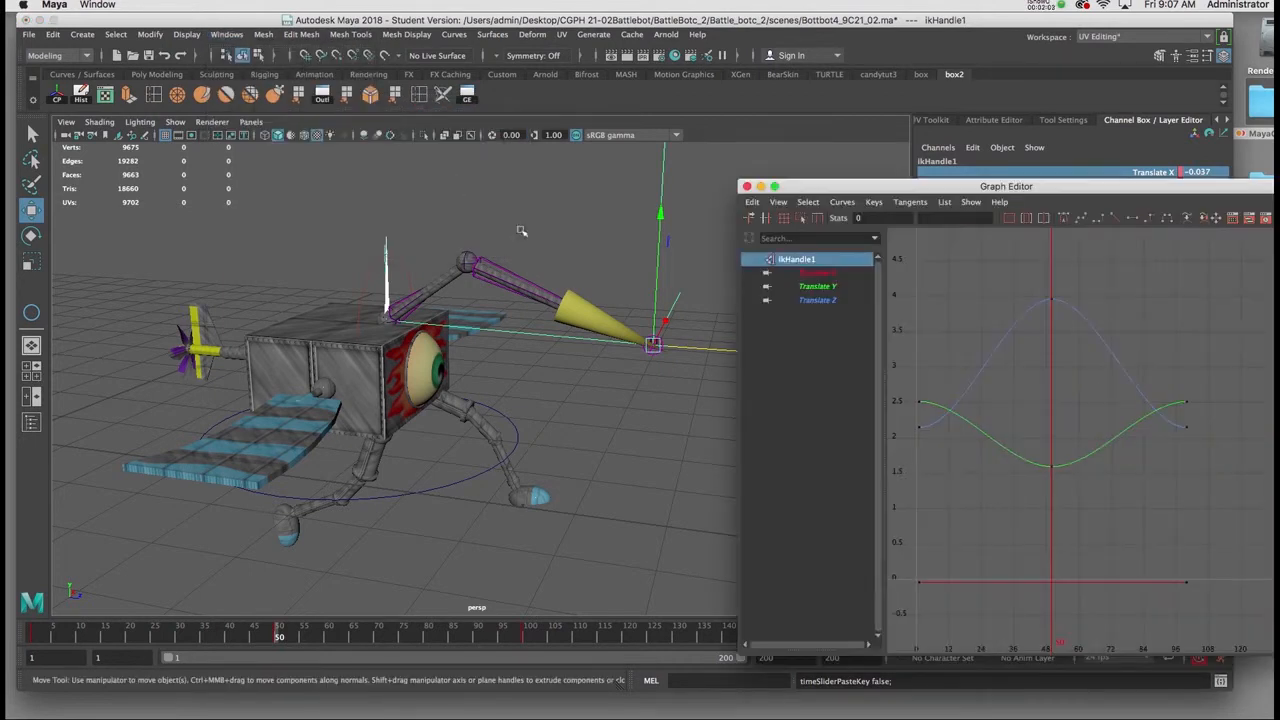
{"action": "left_click_drag", "start_coordinate": [835, 190], "coordinate": [759, 149]}
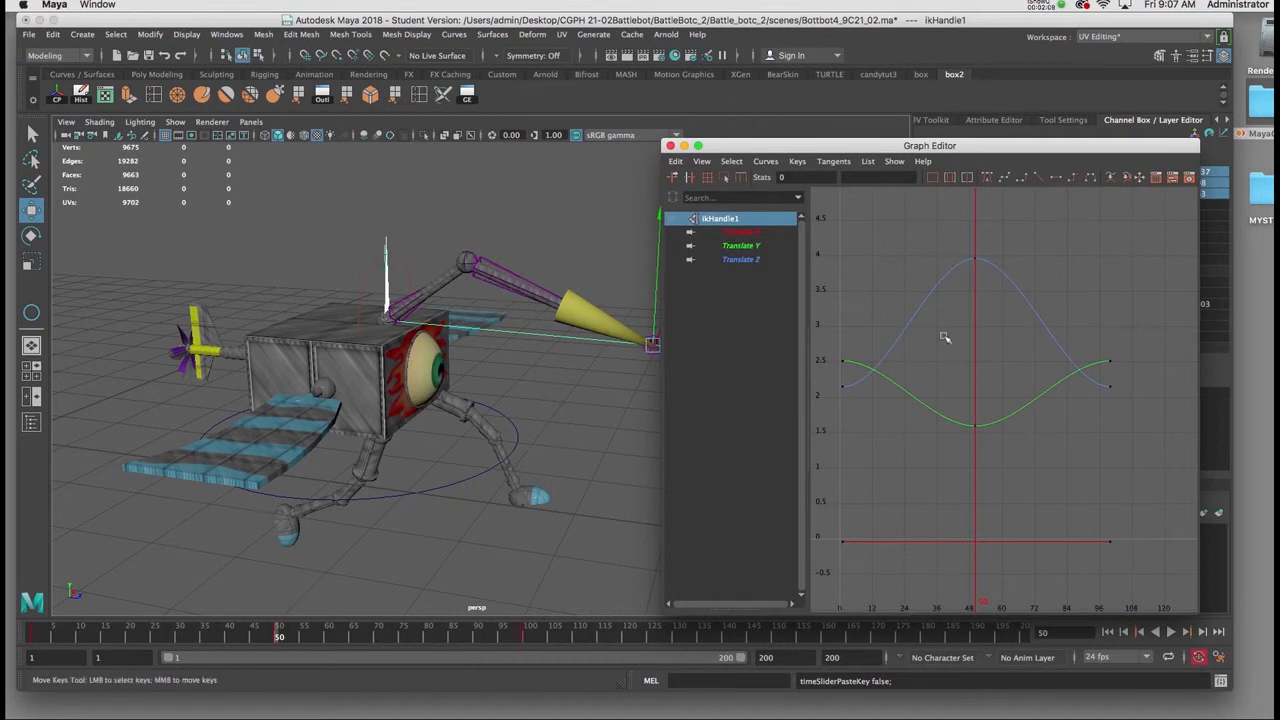
{"action": "left_click_drag", "start_coordinate": [717, 232], "coordinate": [732, 264]}
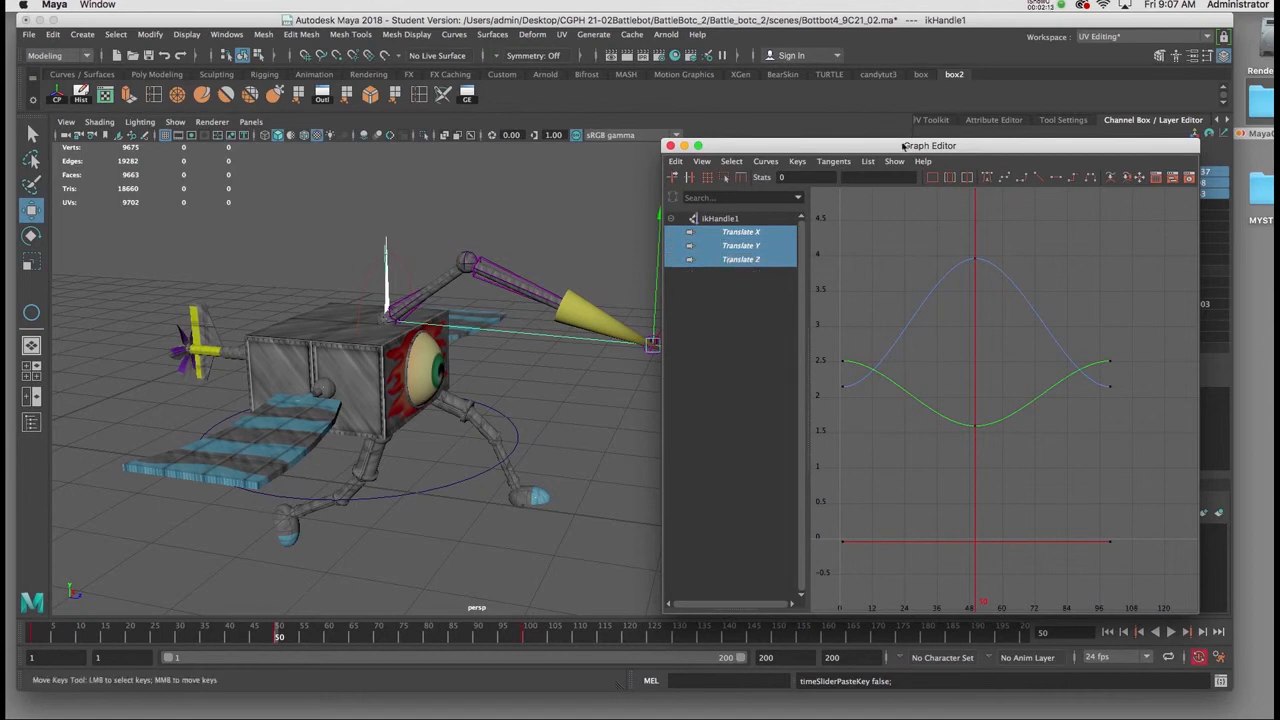
{"action": "left_click_drag", "start_coordinate": [902, 148], "coordinate": [851, 142]}
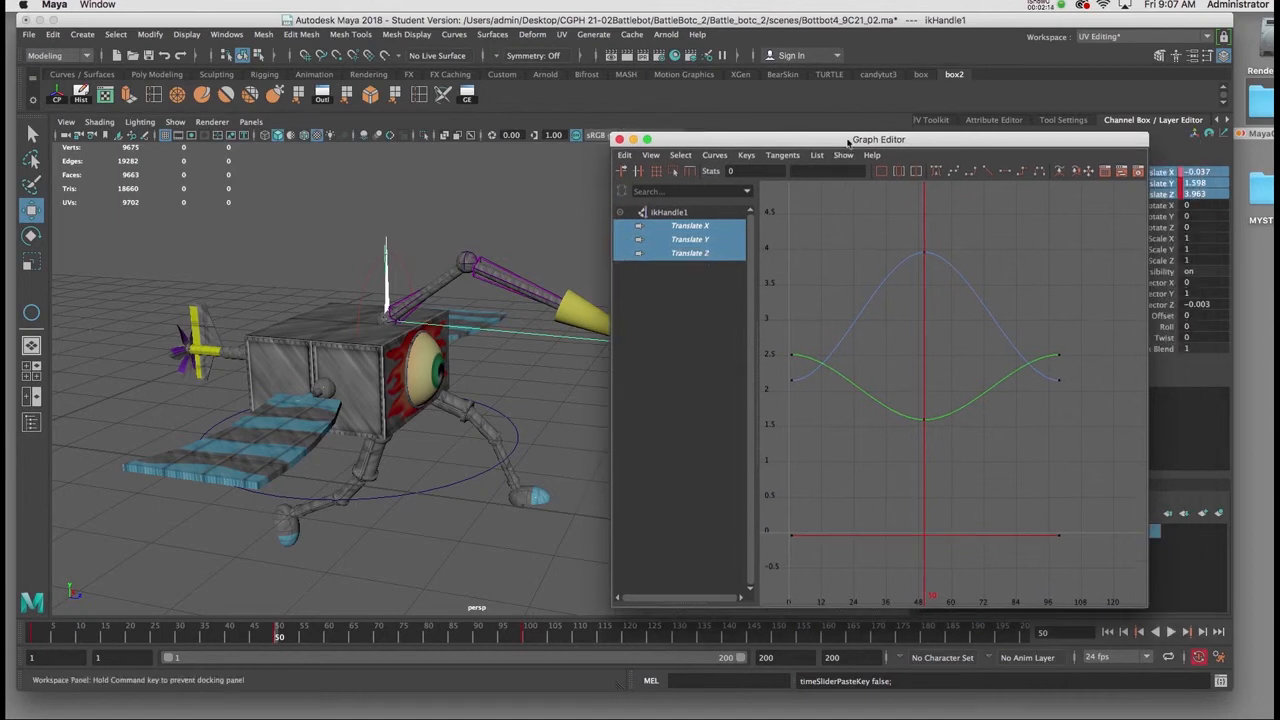
Set the selected translate curves' Post Infinity to Cycle and play back the animation outside the Graph Editor.
{"action": "left_click", "coordinate": [713, 156]}
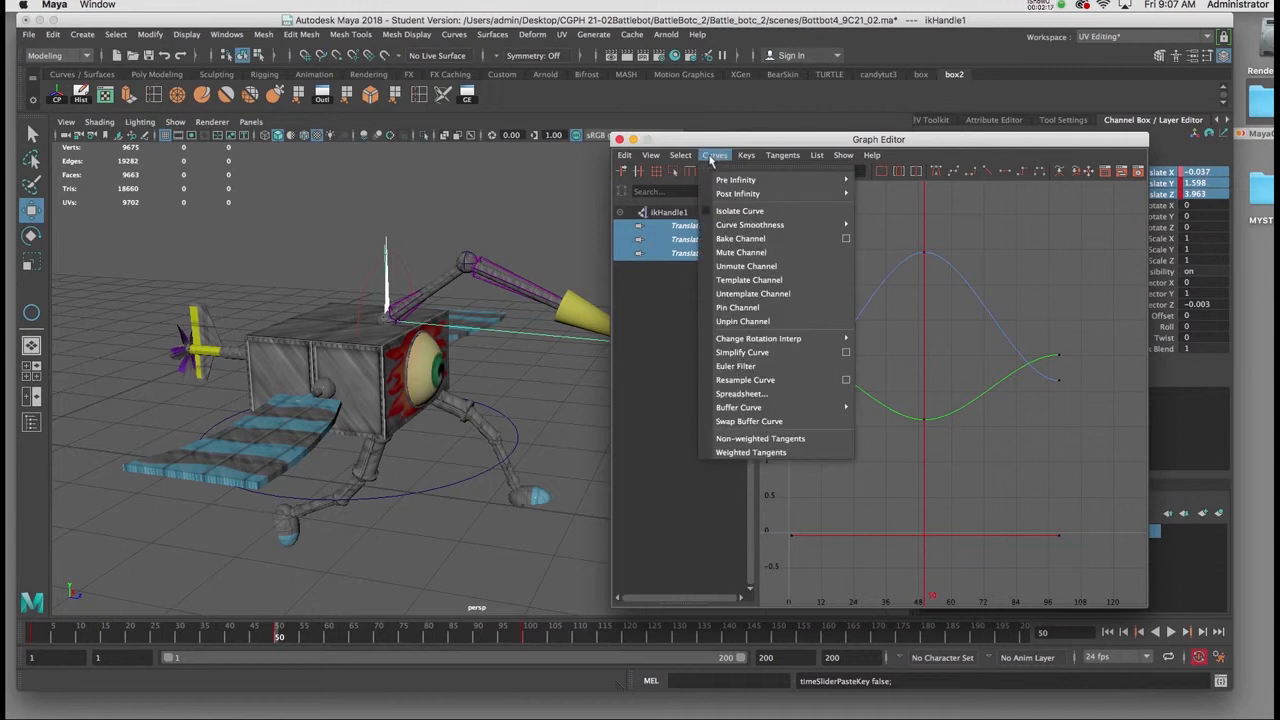
{"action": "mouse_move", "coordinate": [737, 194]}
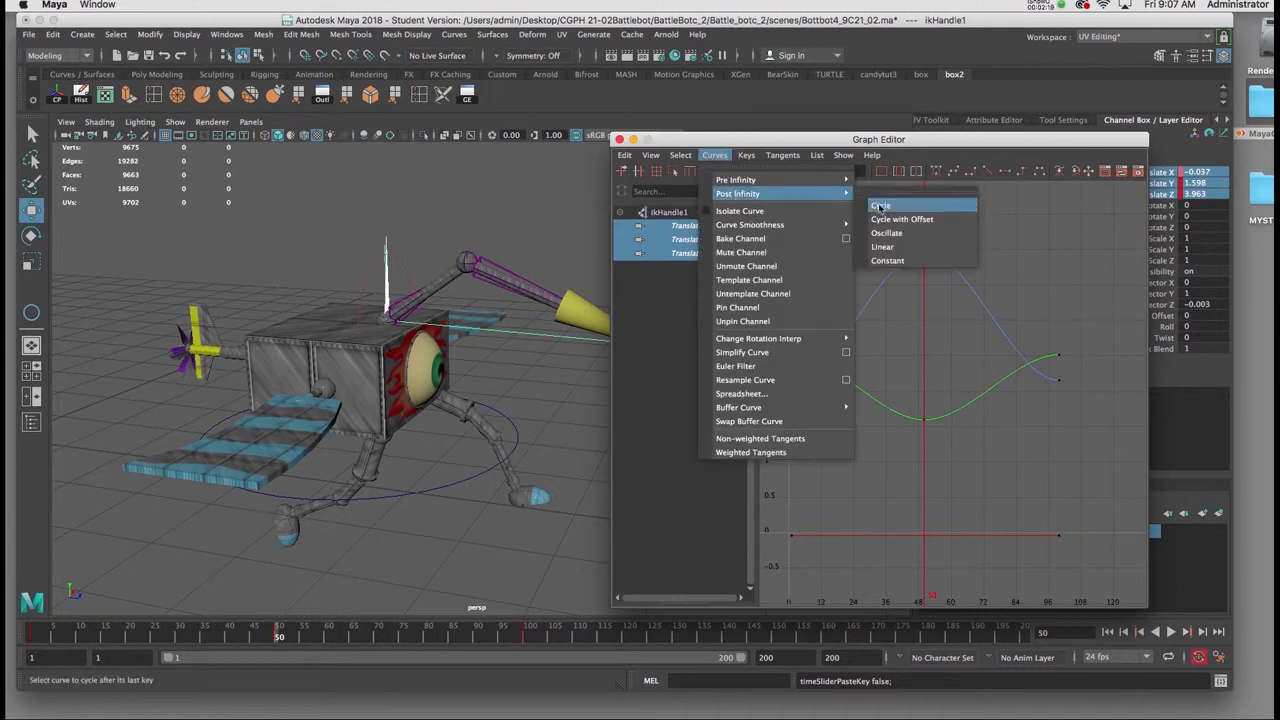
{"action": "left_click", "coordinate": [879, 206]}
{"action": "left_click_drag", "start_coordinate": [769, 142], "coordinate": [786, 127]}
{"action": "left_click", "coordinate": [637, 127]}
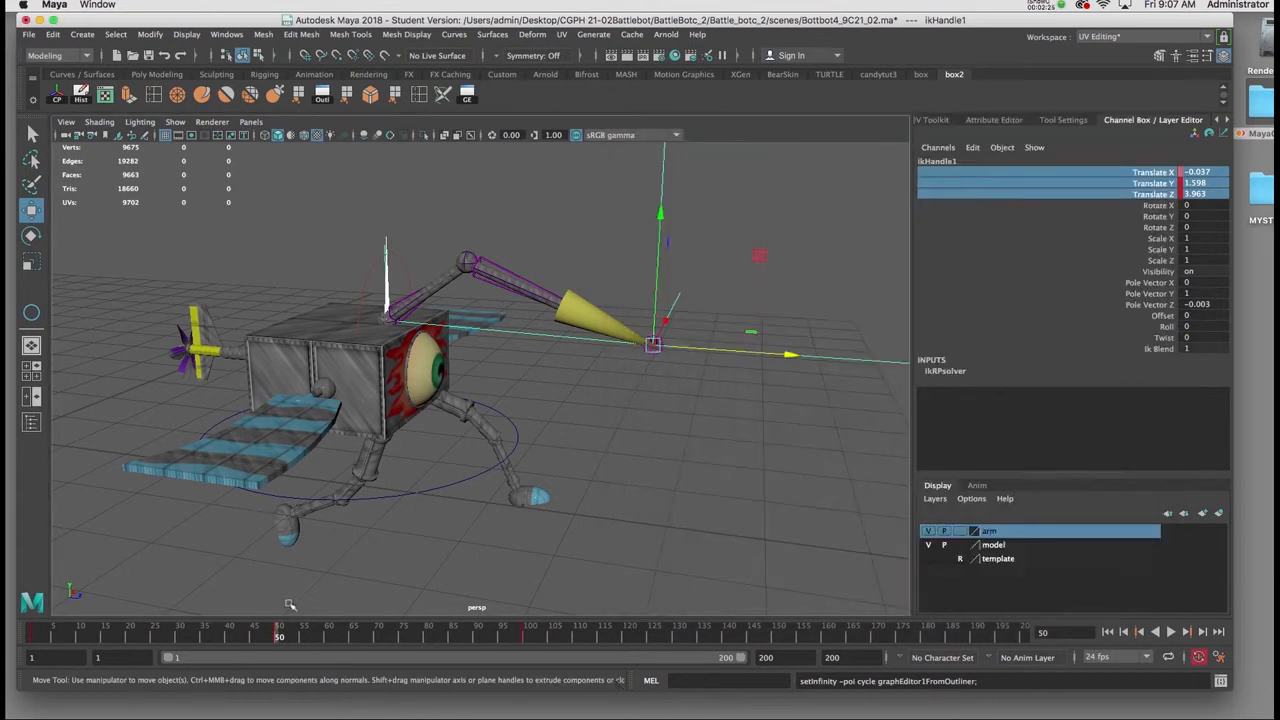
{"action": "key", "text": "alt+v"}
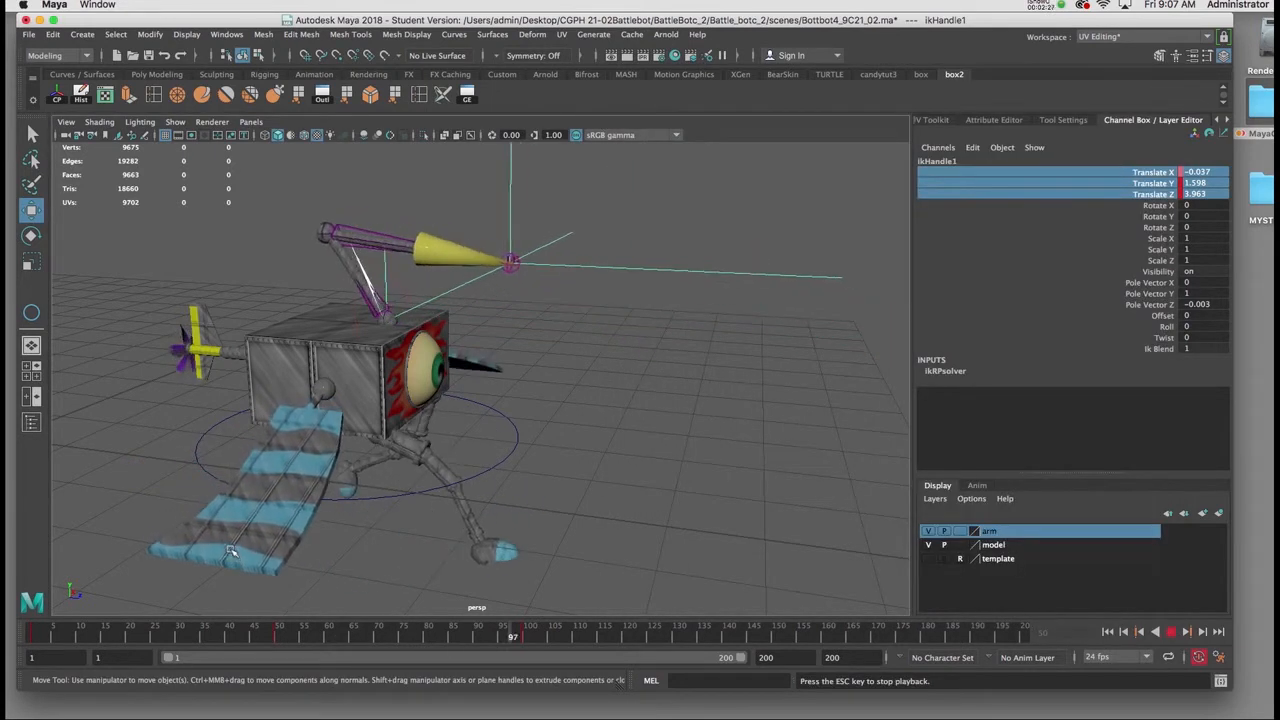